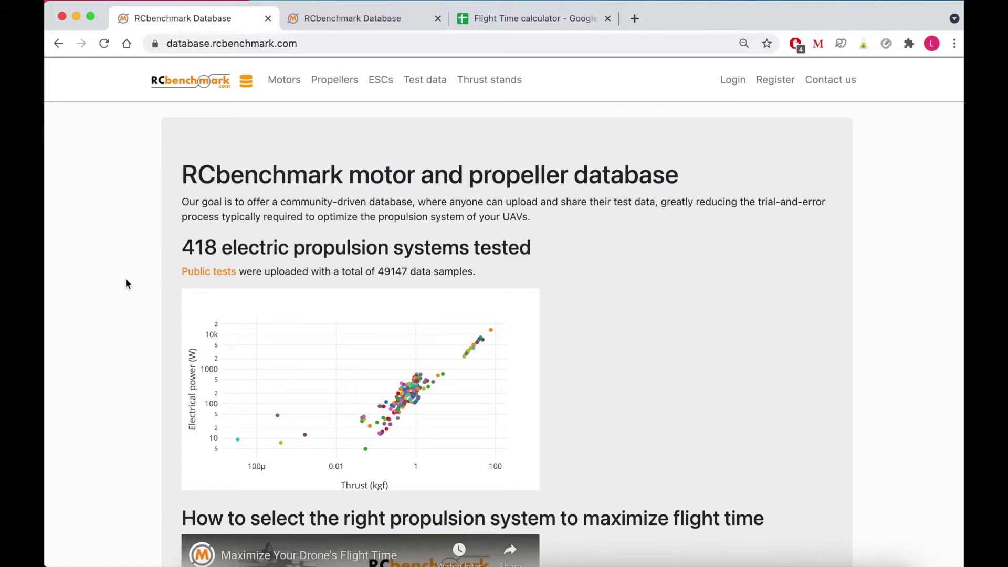
Step: Open the Test data list of 418 propulsion tests and show its filter categories, briefly expanding General
{"action": "left_click", "coordinate": [441, 81]}
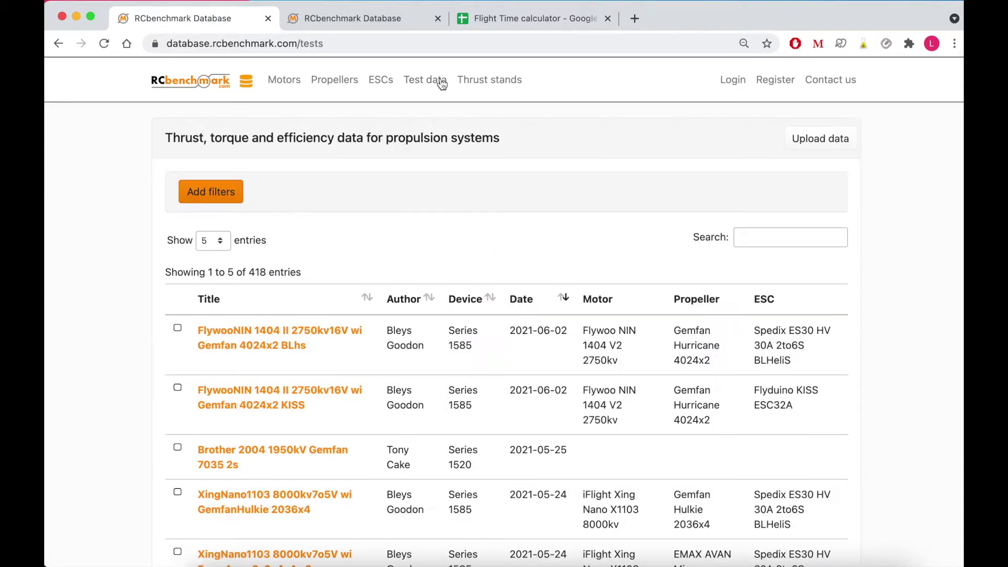
{"action": "left_click", "coordinate": [232, 195]}
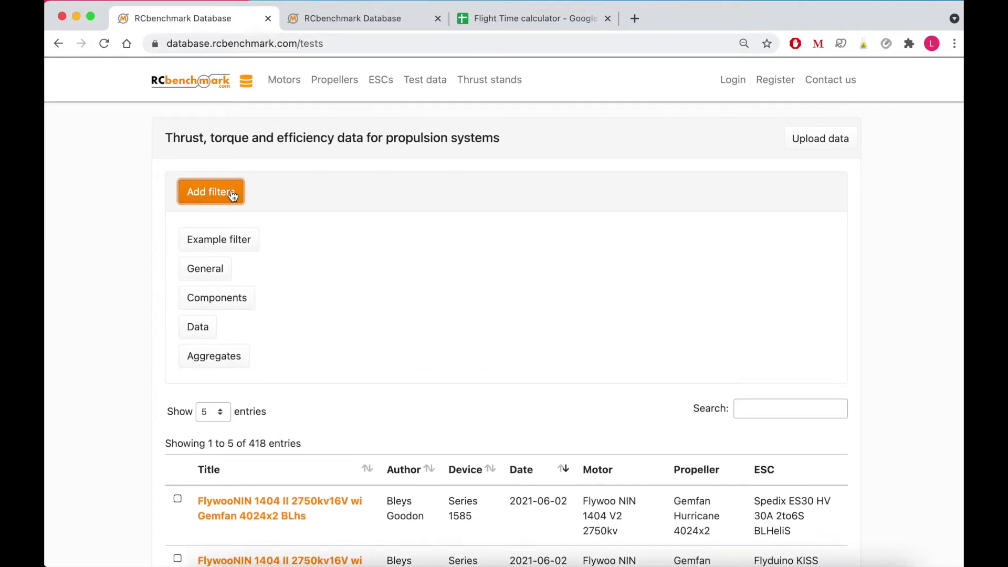
{"action": "left_click", "coordinate": [213, 272]}
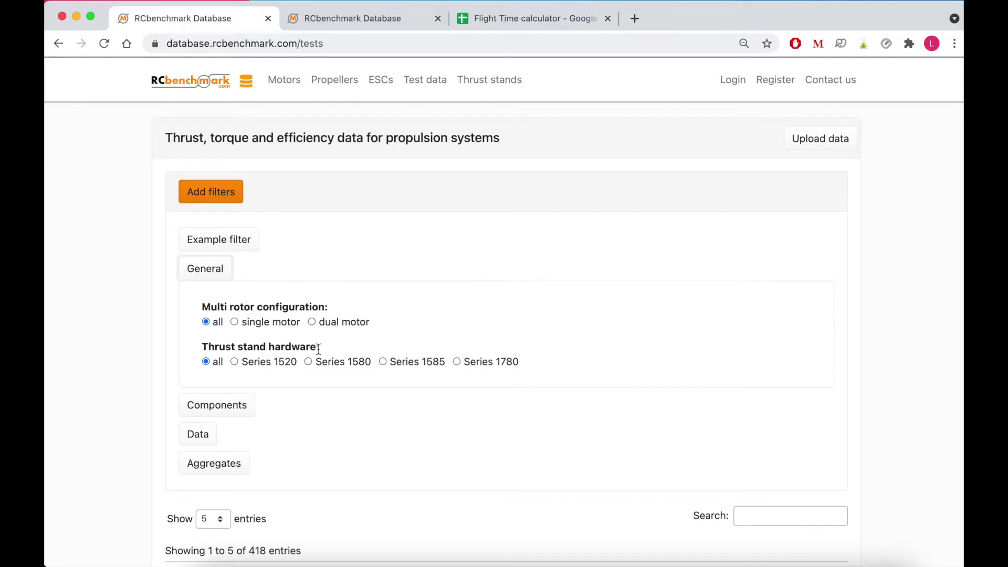
{"action": "left_click", "coordinate": [193, 279]}
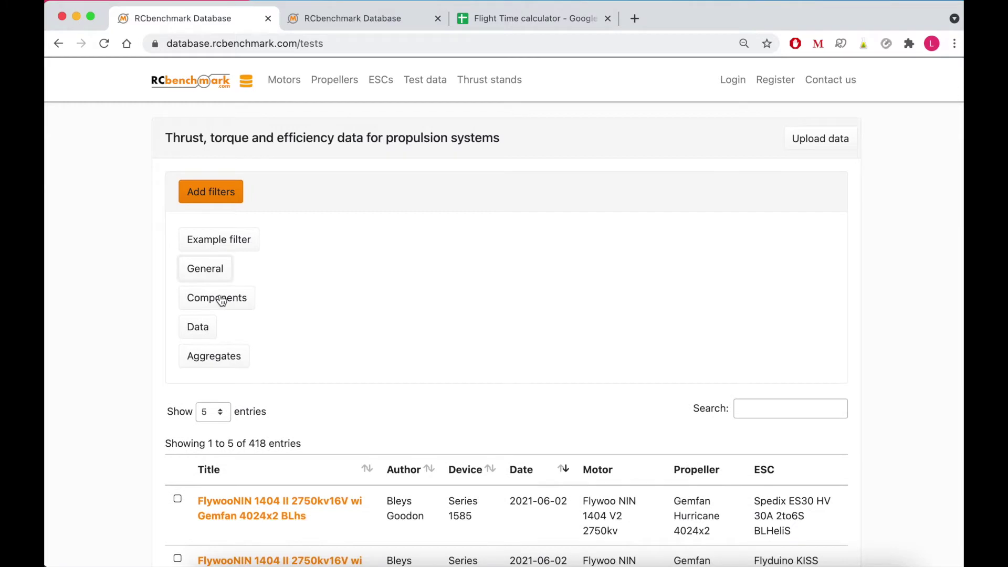
Step: Add a motor specification filter row on Magnetic poles under the component filters
{"action": "left_click", "coordinate": [221, 300]}
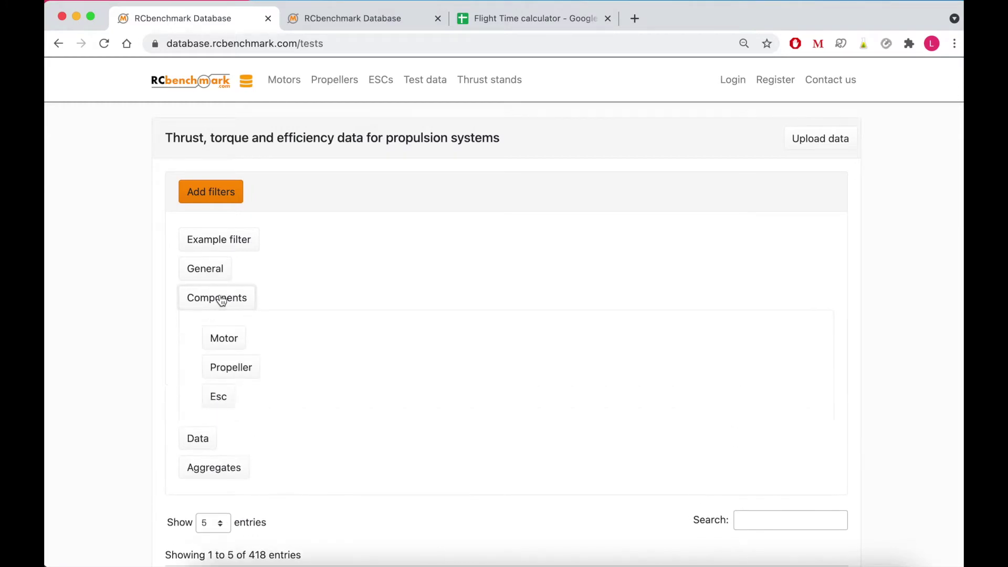
{"action": "left_click", "coordinate": [226, 338]}
{"action": "scroll", "coordinate": [307, 338], "scroll_direction": "down", "scroll_amount": 2}
{"action": "scroll", "coordinate": [294, 338], "scroll_direction": "down", "scroll_amount": 1}
{"action": "left_click", "coordinate": [232, 342]}
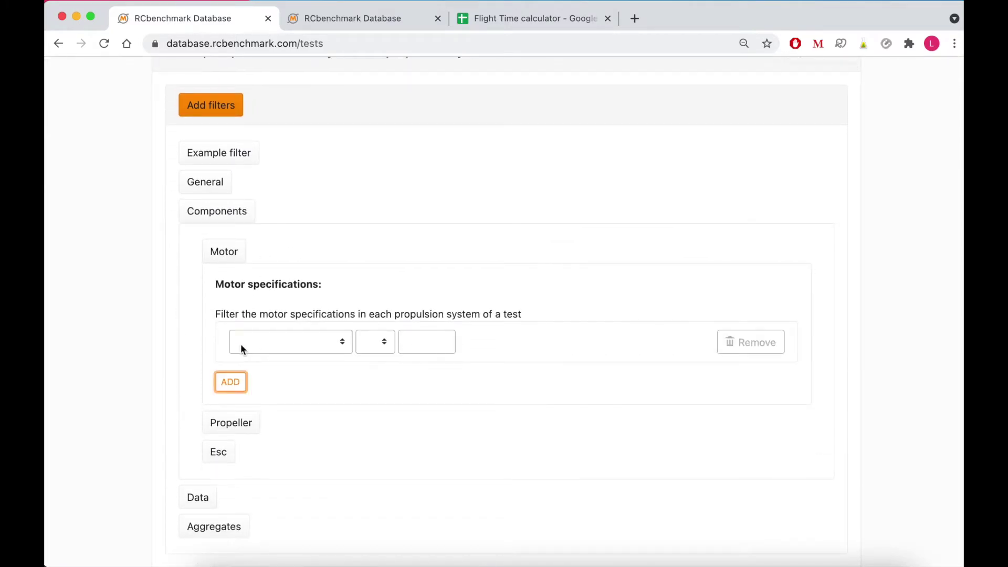
{"action": "left_click", "coordinate": [240, 349]}
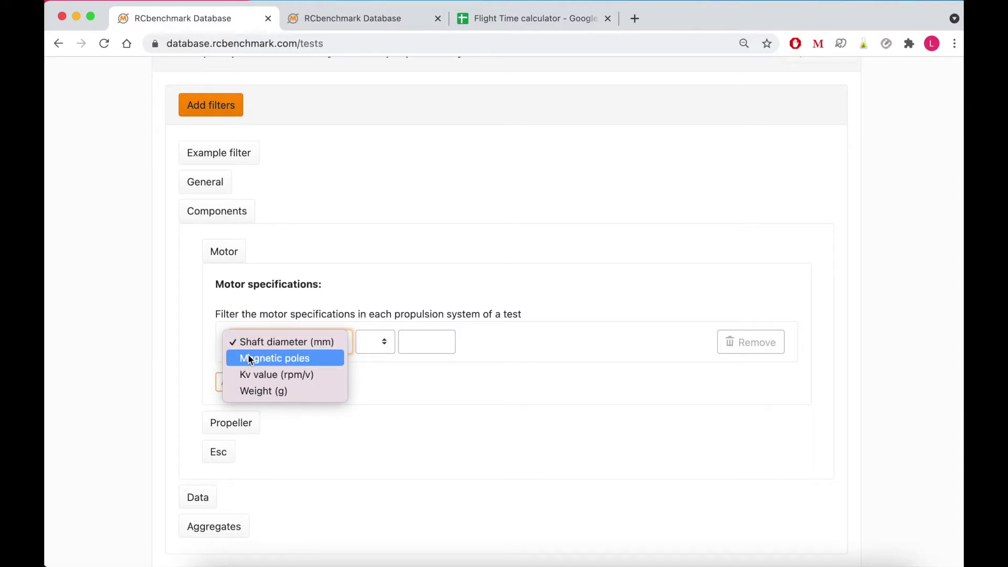
{"action": "left_click", "coordinate": [376, 350]}
{"action": "left_click", "coordinate": [334, 347]}
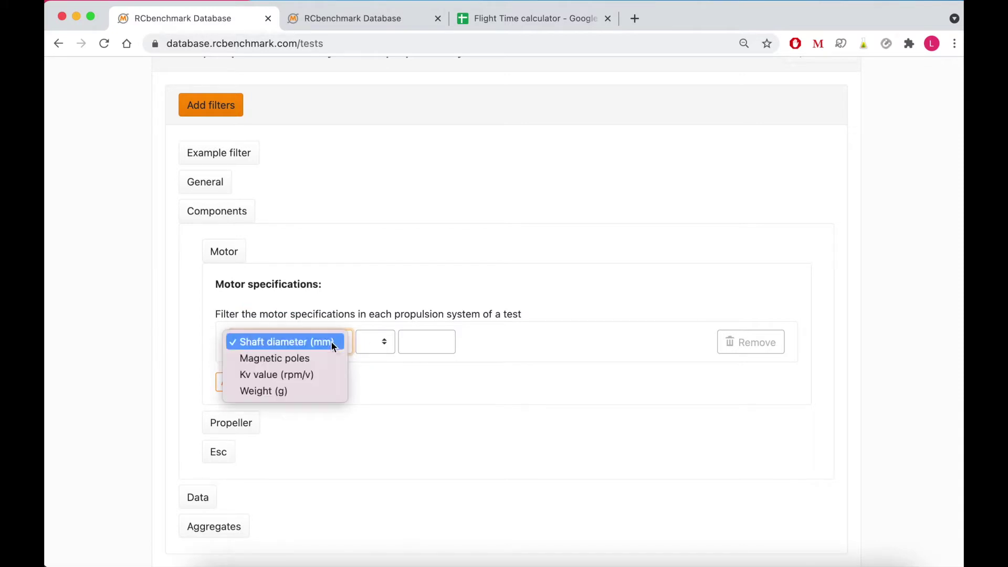
{"action": "left_click", "coordinate": [317, 355]}
{"action": "left_click", "coordinate": [374, 343]}
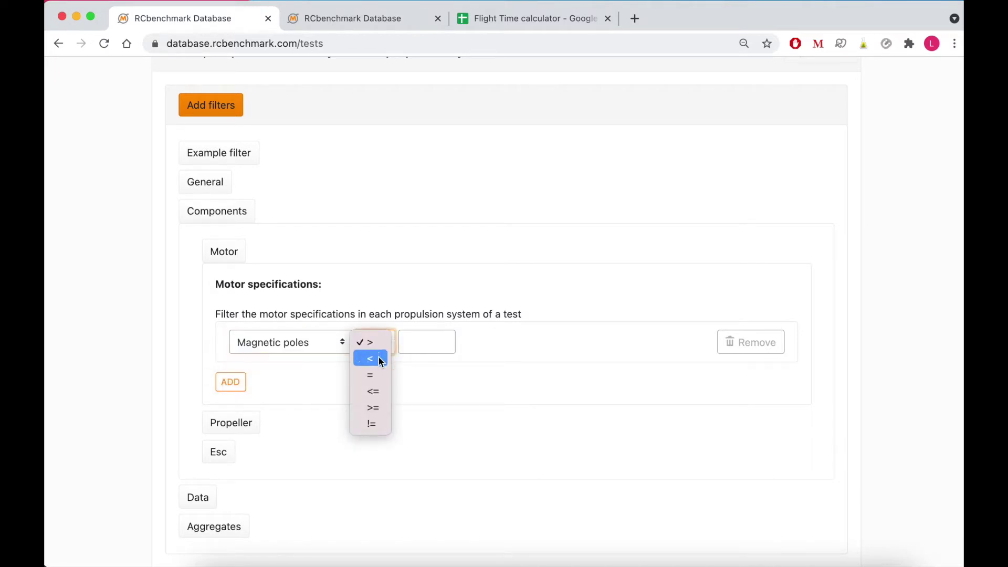
{"action": "left_click", "coordinate": [316, 374]}
{"action": "left_click", "coordinate": [234, 255]}
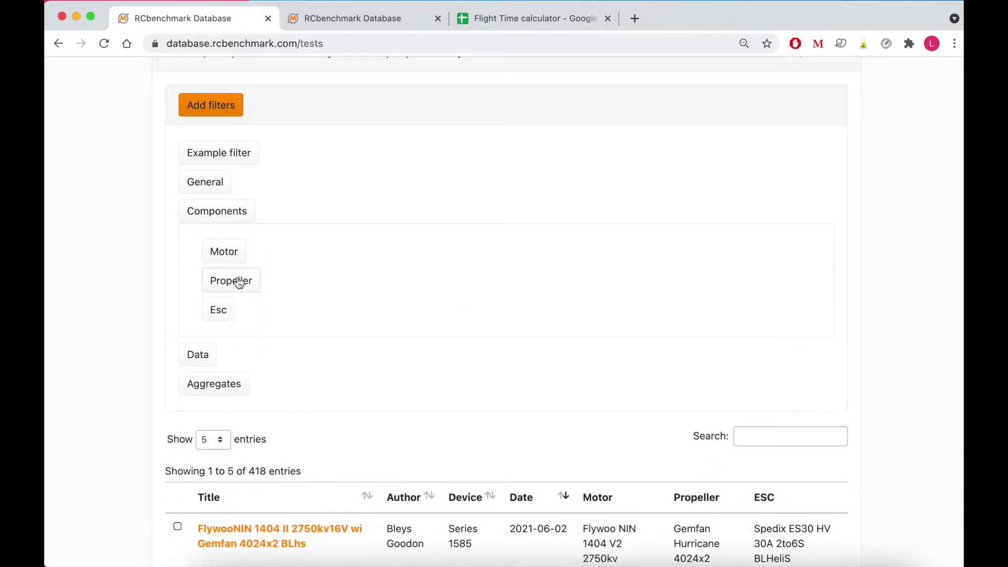
Step: Add a propeller specification filter row with Diameter as the property
{"action": "left_click", "coordinate": [239, 282]}
{"action": "left_click", "coordinate": [229, 369]}
{"action": "left_click", "coordinate": [283, 374]}
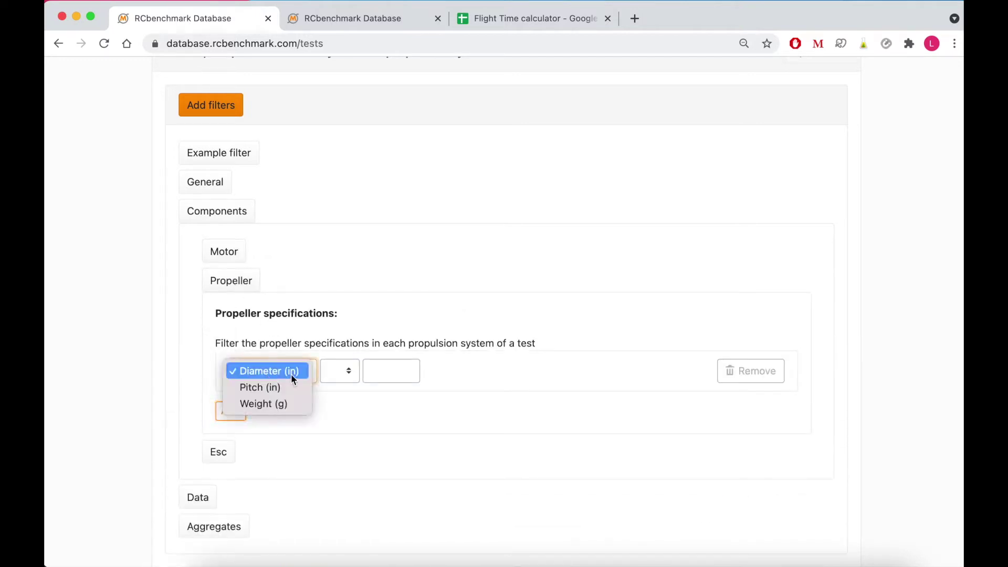
{"action": "left_click", "coordinate": [291, 373]}
{"action": "left_click", "coordinate": [243, 281]}
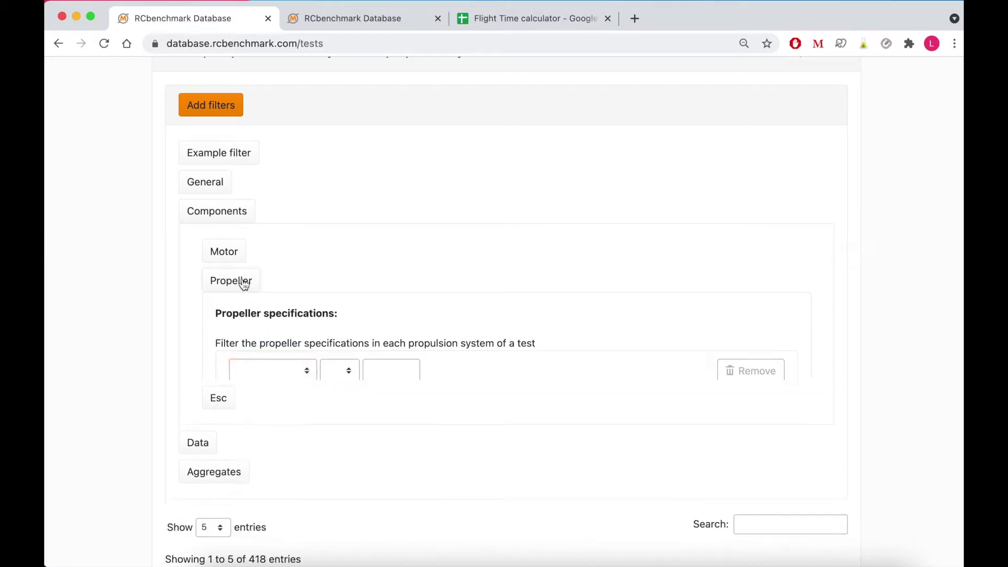
Step: Add an ESC specification filter row, keeping Max current as the property
{"action": "left_click", "coordinate": [223, 311]}
{"action": "left_click", "coordinate": [238, 397]}
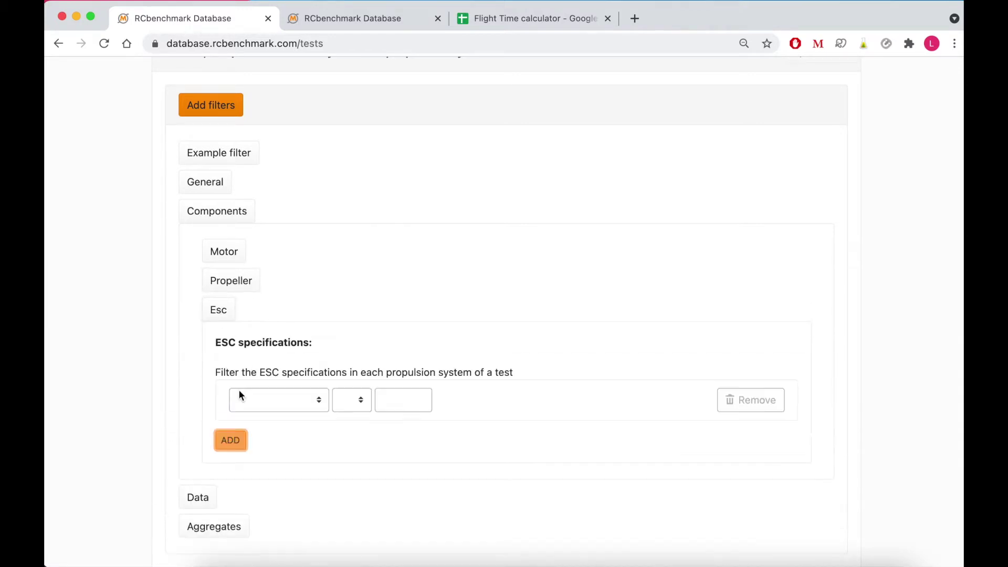
{"action": "left_click", "coordinate": [243, 395]}
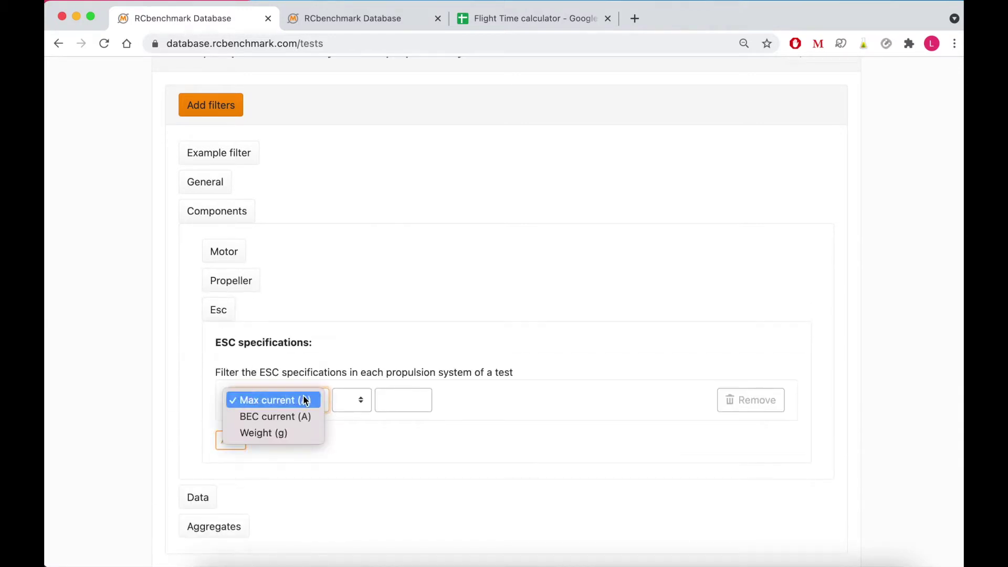
{"action": "left_click", "coordinate": [231, 316]}
{"action": "left_click", "coordinate": [231, 316]}
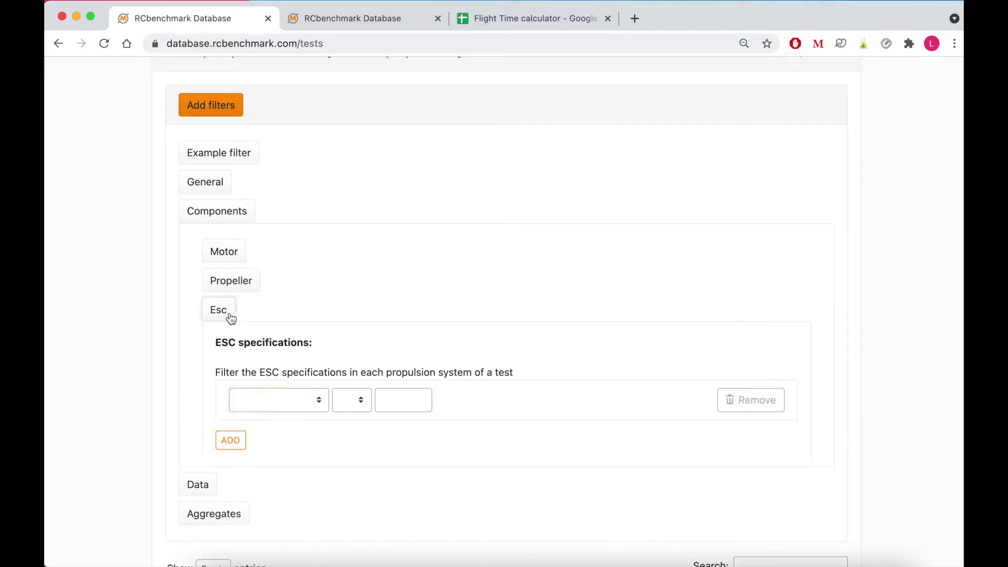
{"action": "left_click", "coordinate": [208, 353]}
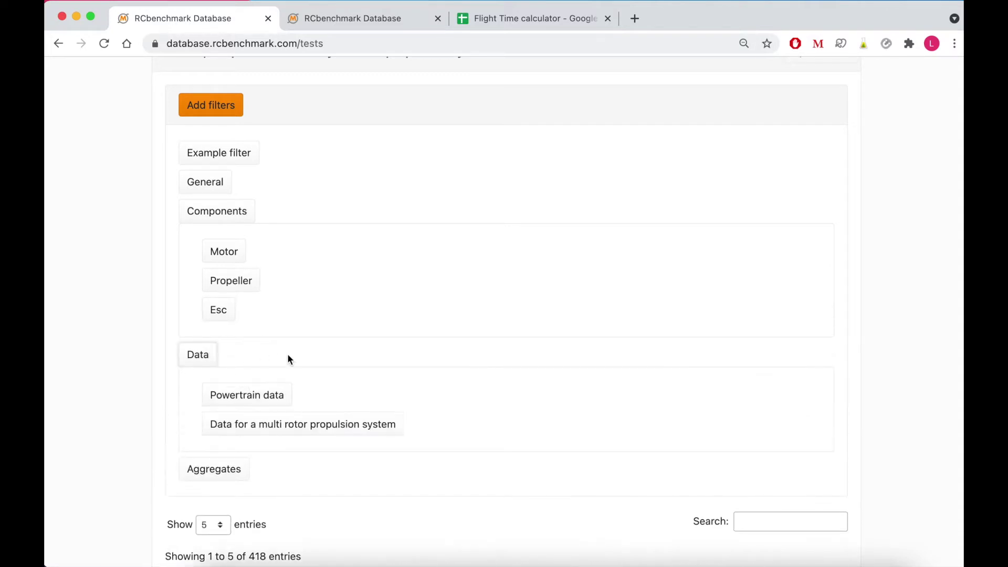
Step: Add an empty powertrain data filter row without choosing a measurement
{"action": "scroll", "coordinate": [288, 356], "scroll_direction": "down", "scroll_amount": 1}
{"action": "scroll", "coordinate": [287, 356], "scroll_direction": "down", "scroll_amount": 1}
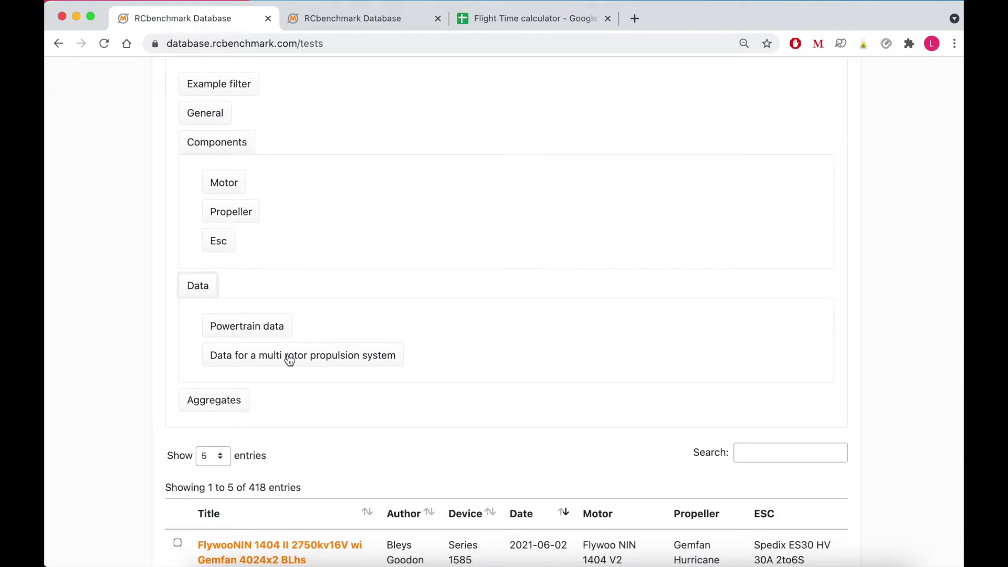
{"action": "left_click", "coordinate": [268, 326]}
{"action": "left_click", "coordinate": [241, 383]}
{"action": "left_click", "coordinate": [236, 386]}
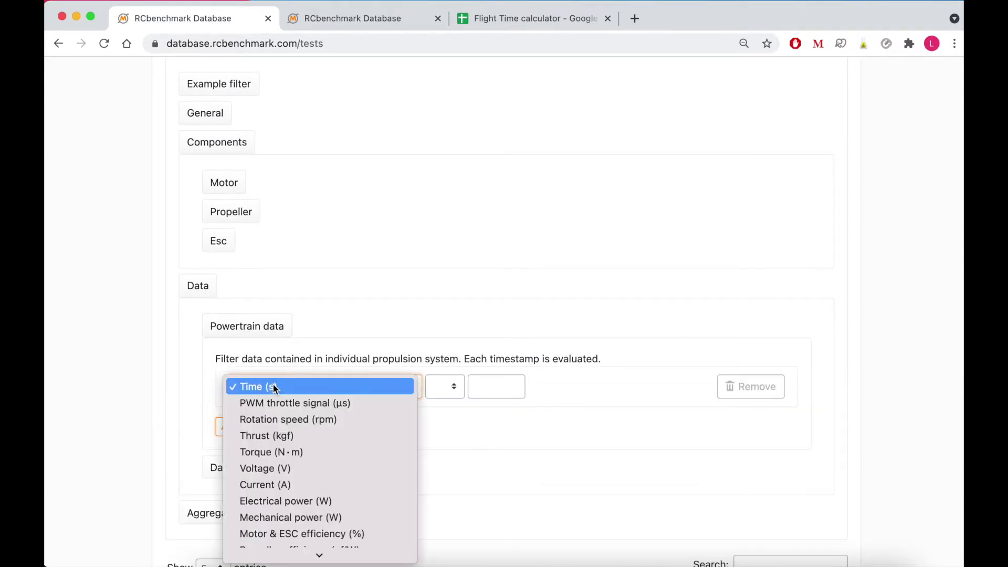
{"action": "scroll", "coordinate": [344, 428], "scroll_direction": "down", "scroll_amount": 1}
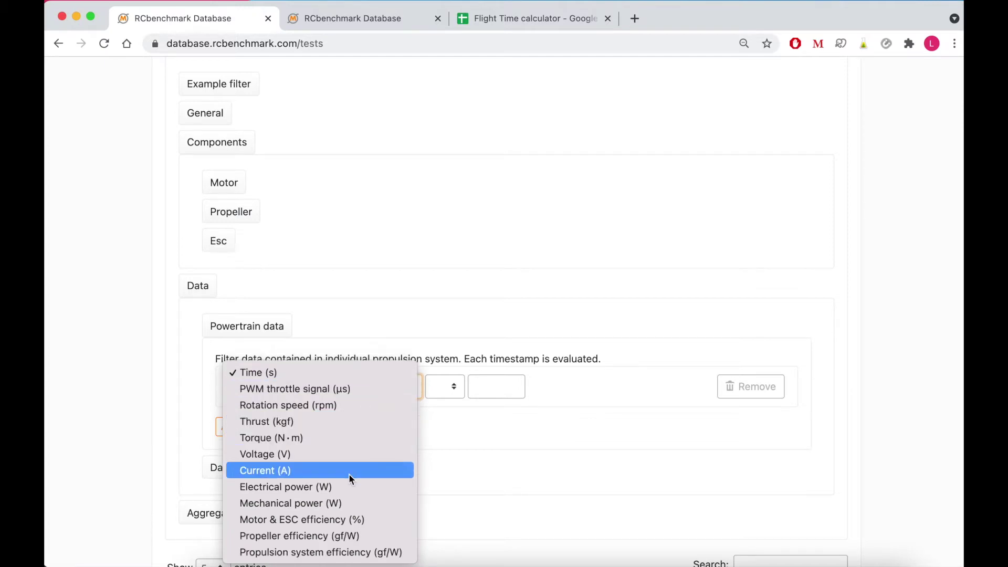
{"action": "left_click", "coordinate": [509, 427]}
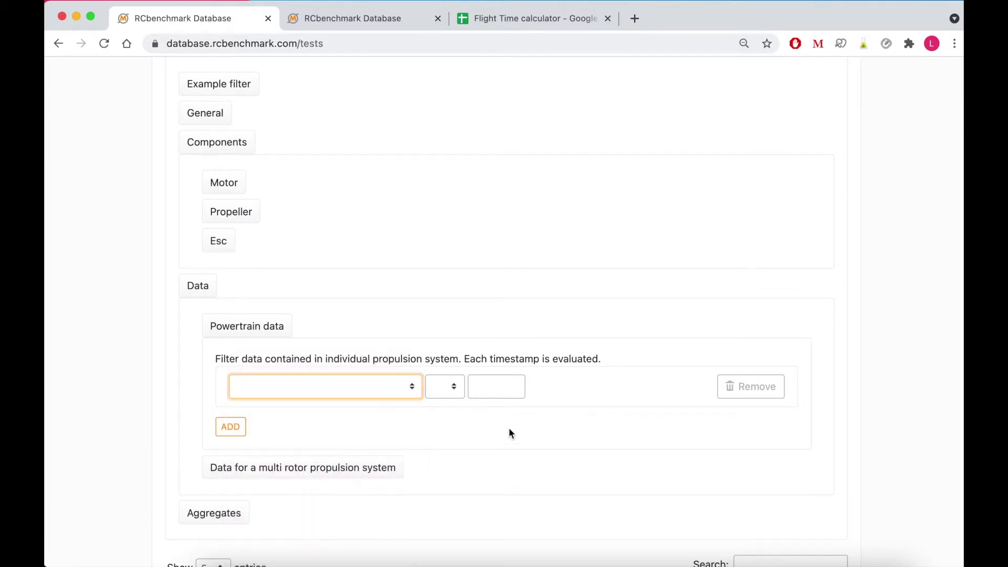
Step: Add an empty multi-rotor propulsion system data filter row, then collapse the Data filters
{"action": "scroll", "coordinate": [507, 427], "scroll_direction": "down", "scroll_amount": 2}
{"action": "left_click", "coordinate": [386, 410]}
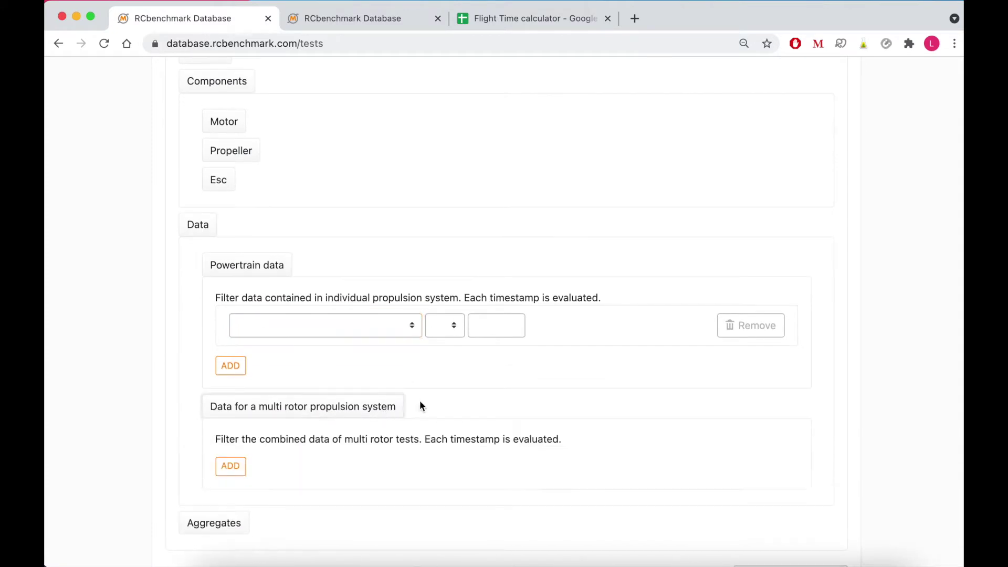
{"action": "scroll", "coordinate": [420, 400], "scroll_direction": "down", "scroll_amount": 2}
{"action": "left_click", "coordinate": [231, 405]}
{"action": "left_click", "coordinate": [266, 408]}
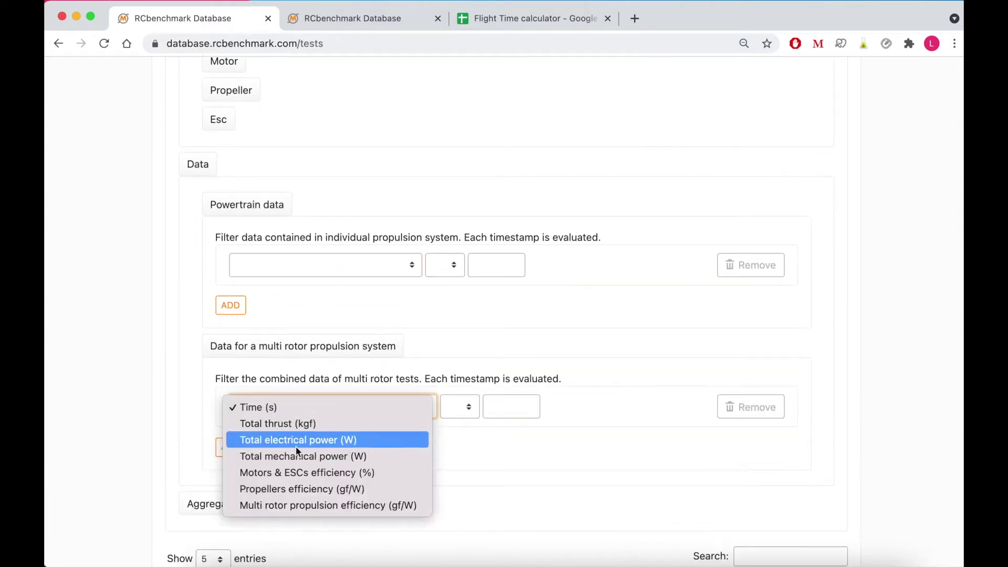
{"action": "left_click", "coordinate": [351, 315]}
{"action": "left_click", "coordinate": [198, 164]}
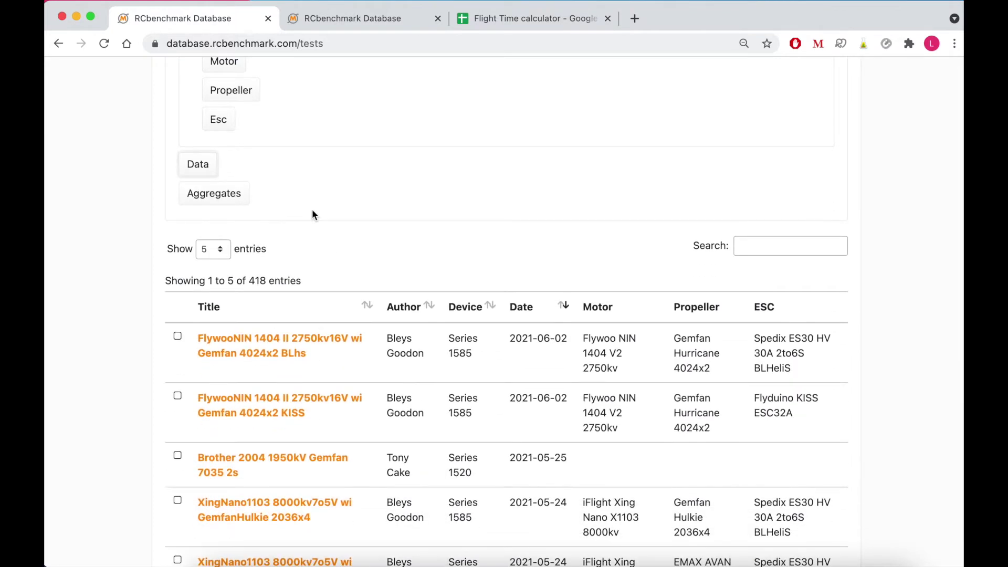
Step: Add an aggregate filter of type Maximum value over Total mechanical power (W)
{"action": "left_click", "coordinate": [242, 201]}
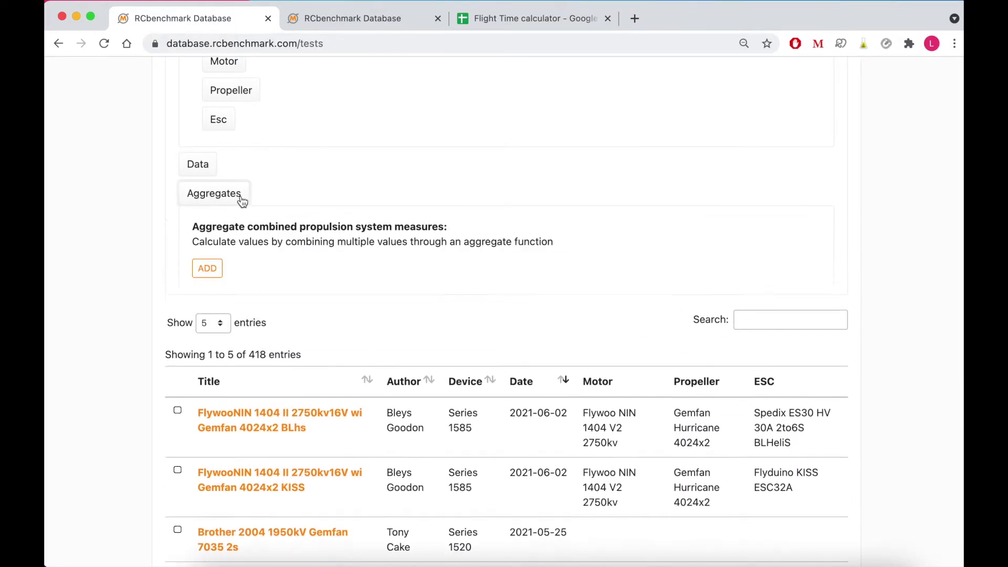
{"action": "left_click", "coordinate": [208, 265]}
{"action": "left_click", "coordinate": [336, 328]}
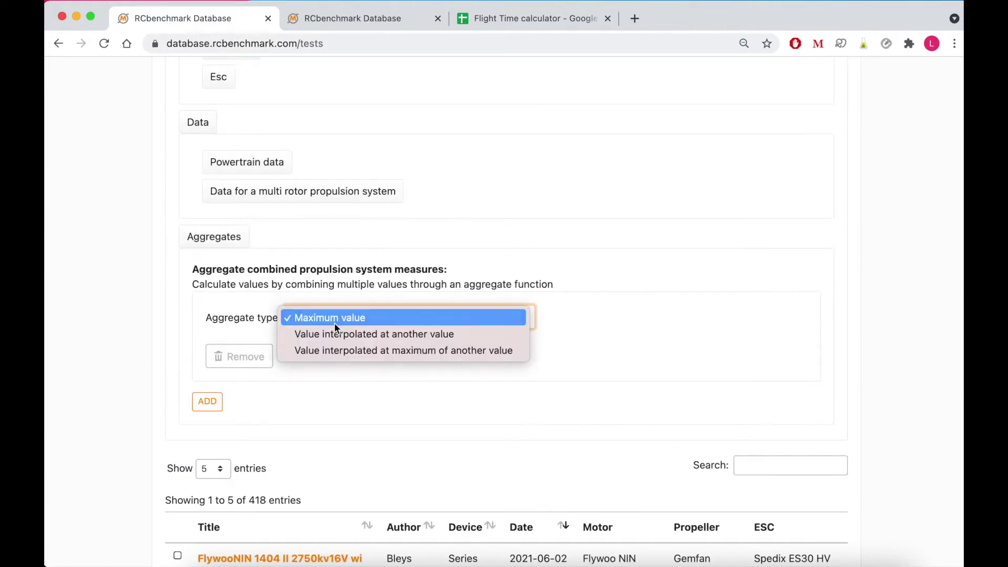
{"action": "left_click", "coordinate": [335, 325]}
{"action": "left_click", "coordinate": [352, 378]}
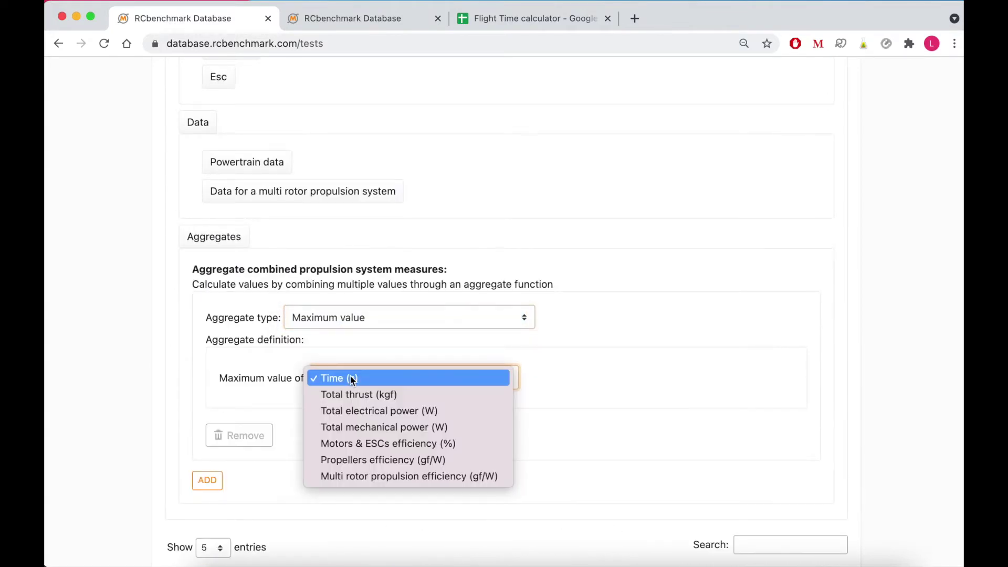
{"action": "left_click", "coordinate": [359, 435]}
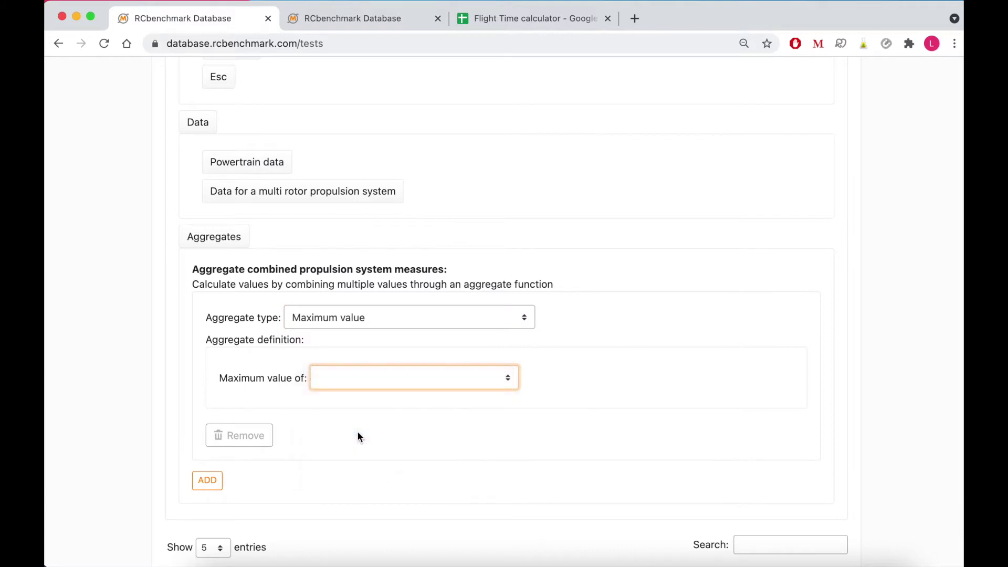
{"action": "left_click", "coordinate": [260, 431]}
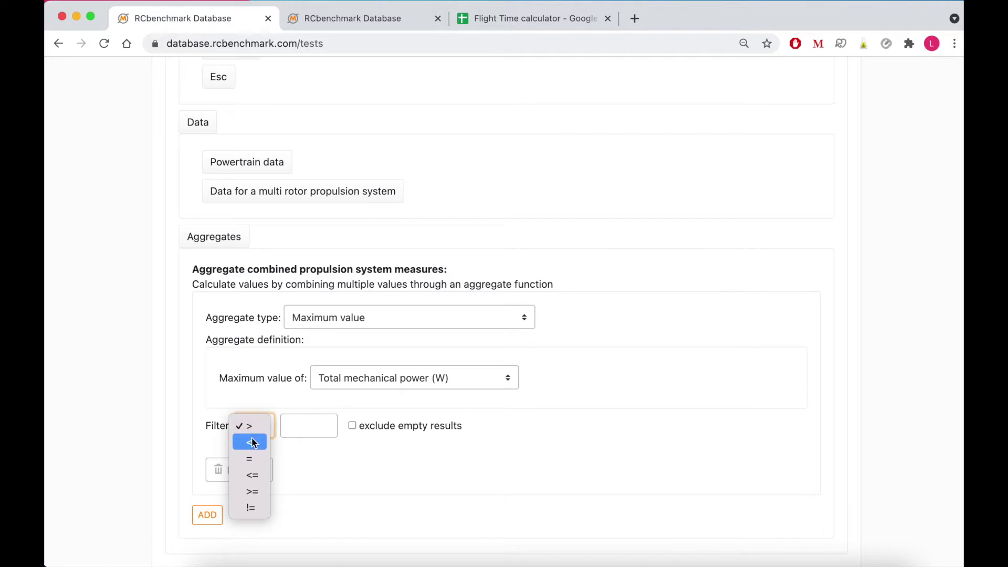
{"action": "left_click", "coordinate": [312, 451]}
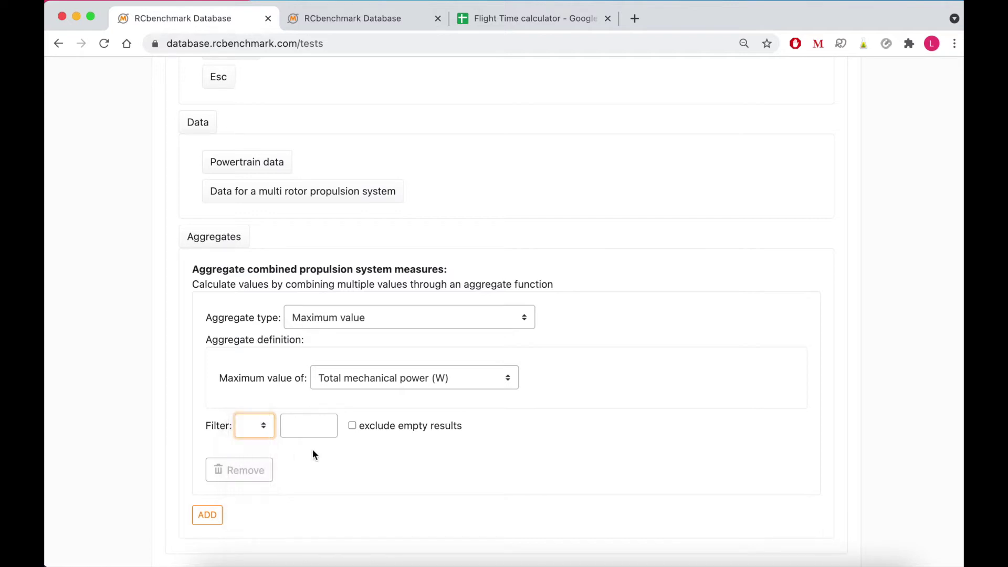
{"action": "left_click", "coordinate": [354, 318]}
Step: Set the aggregate to Total thrust (kgf) interpolated at Total electrical power (W) of 3
{"action": "left_click", "coordinate": [351, 331]}
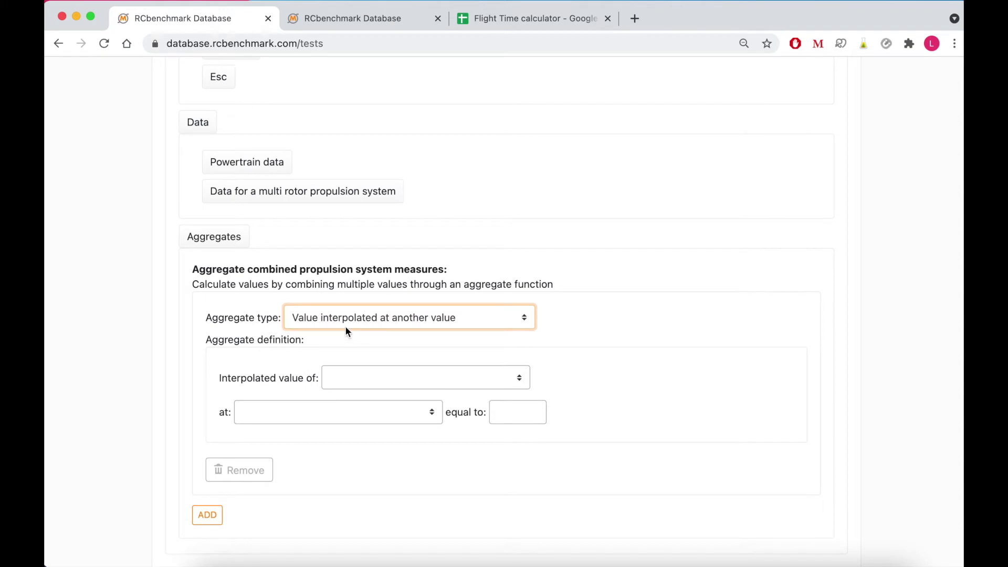
{"action": "left_click", "coordinate": [340, 378]}
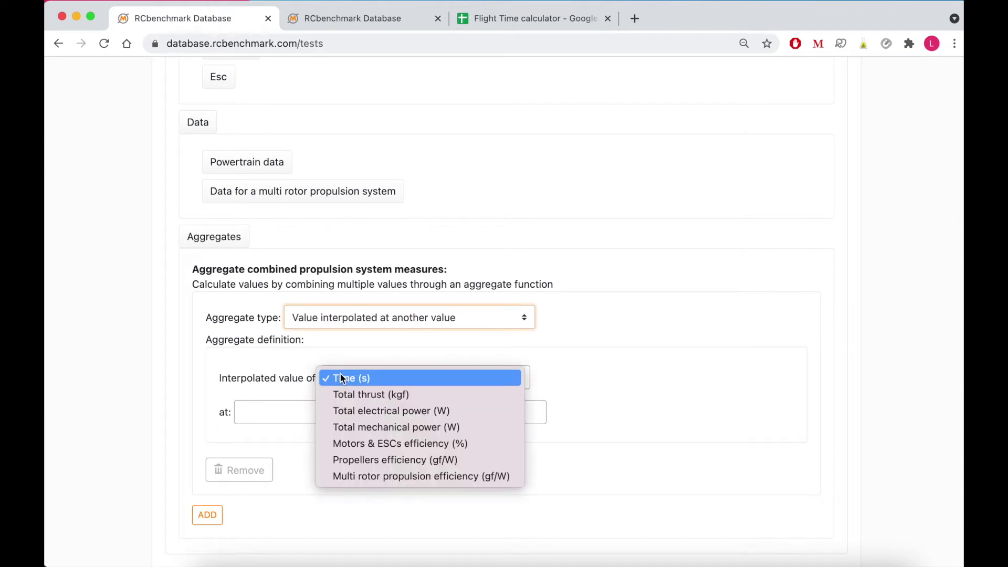
{"action": "left_click", "coordinate": [345, 393]}
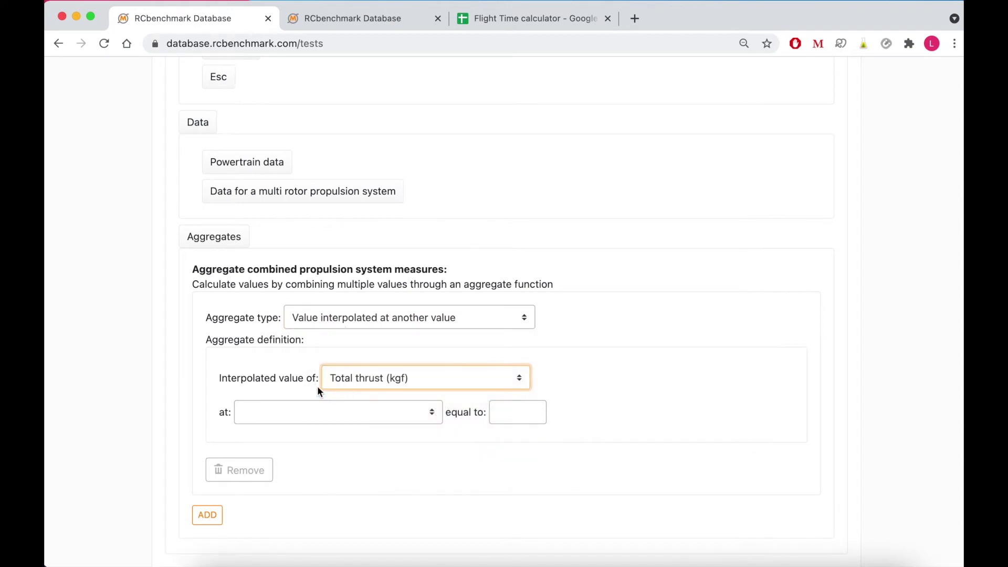
{"action": "left_click", "coordinate": [309, 412]}
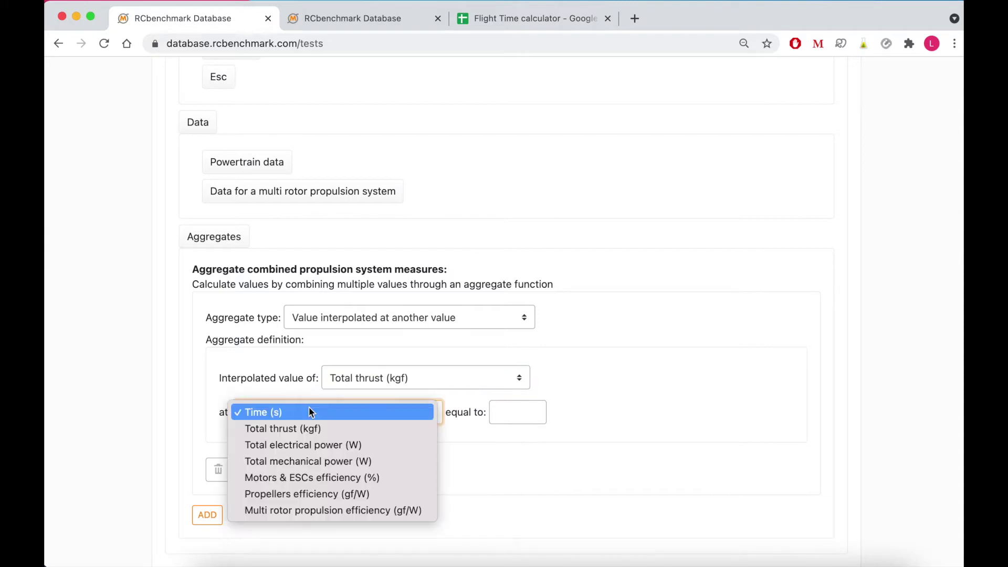
{"action": "left_click", "coordinate": [304, 442]}
{"action": "left_click", "coordinate": [509, 414]}
{"action": "type", "text": "3"}
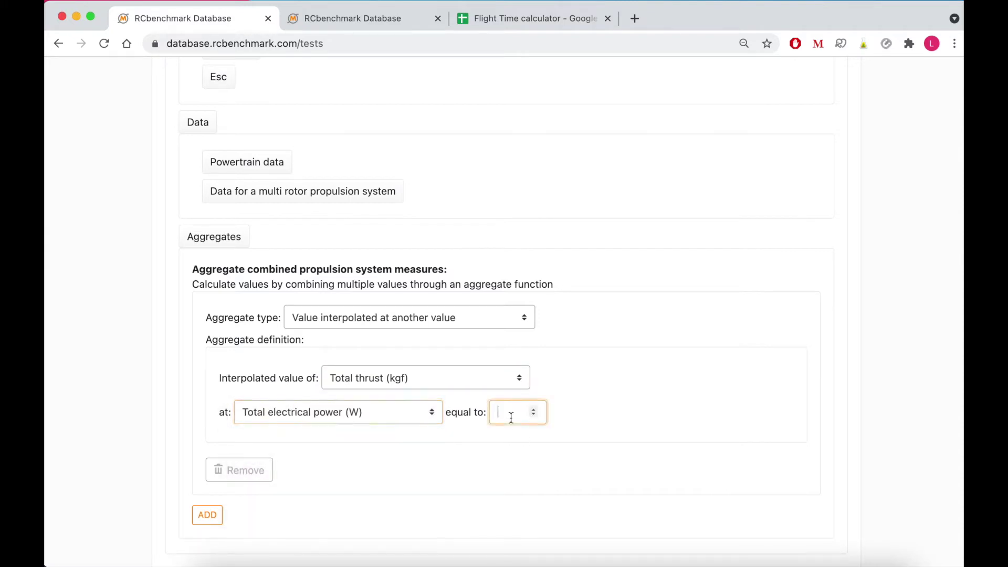
{"action": "left_click", "coordinate": [588, 414]}
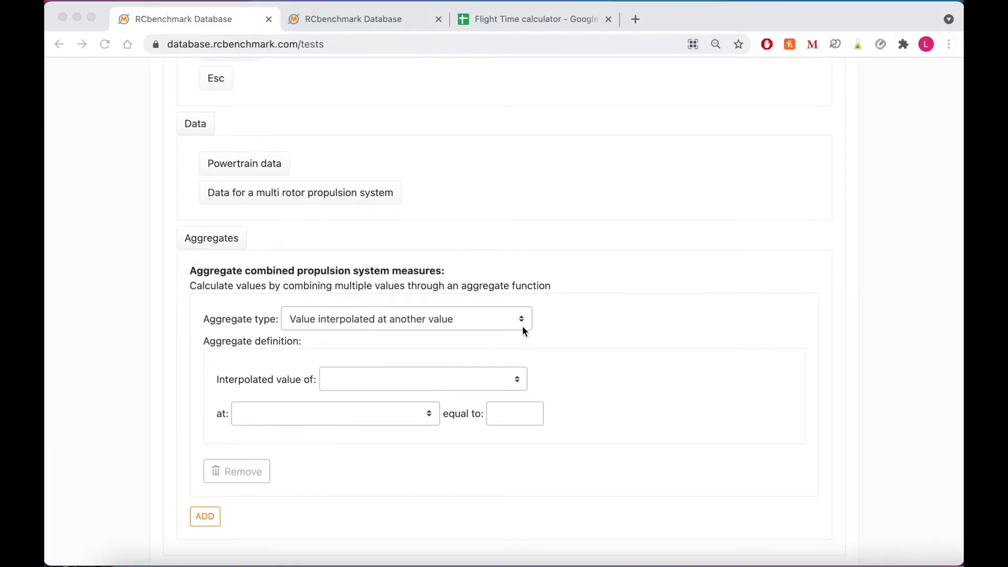
Step: Change it to Total thrust (kgf) interpolated at maximum Motors & ESCs efficiency (%)
{"action": "left_click", "coordinate": [519, 320]}
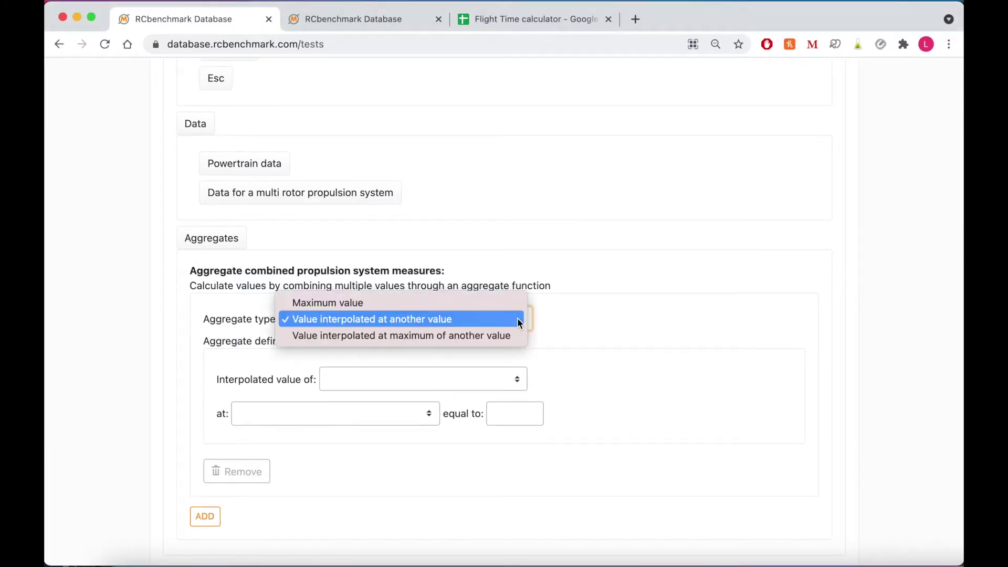
{"action": "left_click", "coordinate": [488, 335]}
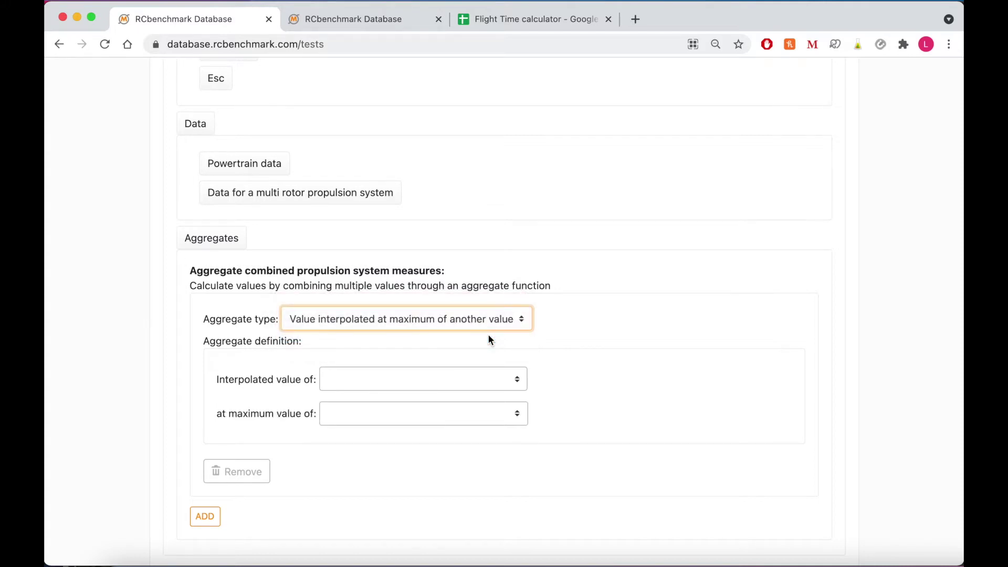
{"action": "left_click", "coordinate": [453, 379]}
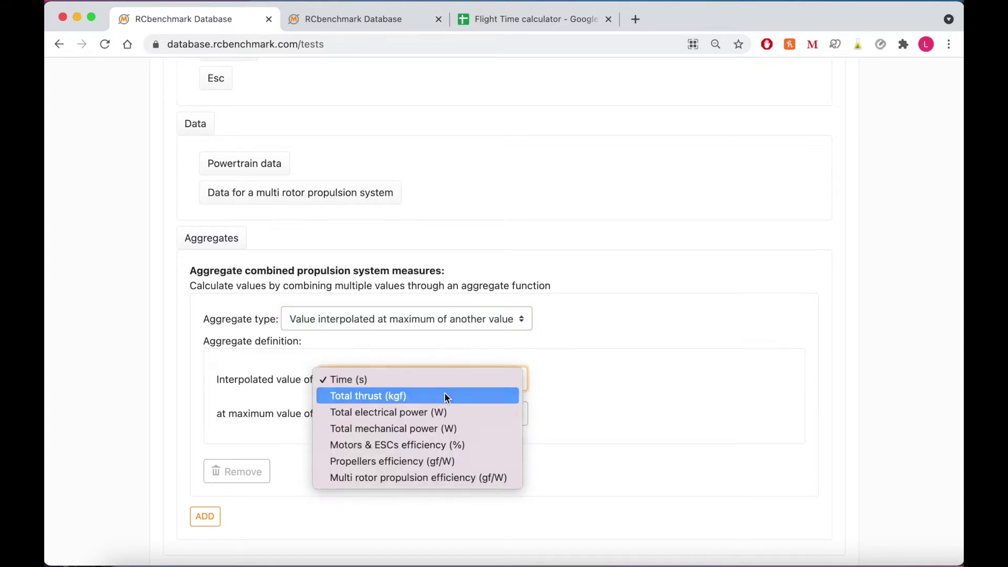
{"action": "left_click", "coordinate": [445, 396]}
{"action": "left_click", "coordinate": [449, 413]}
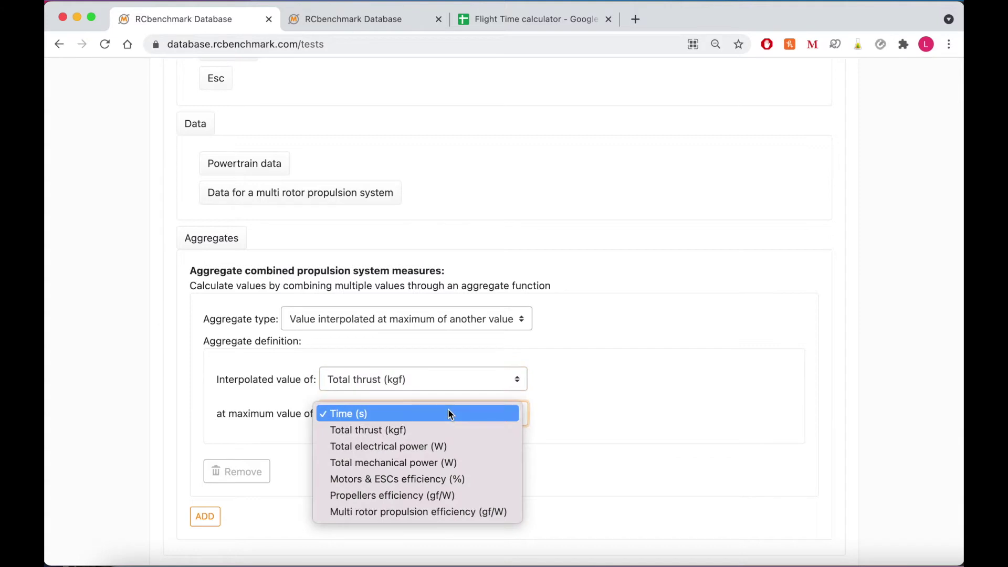
{"action": "left_click", "coordinate": [411, 479]}
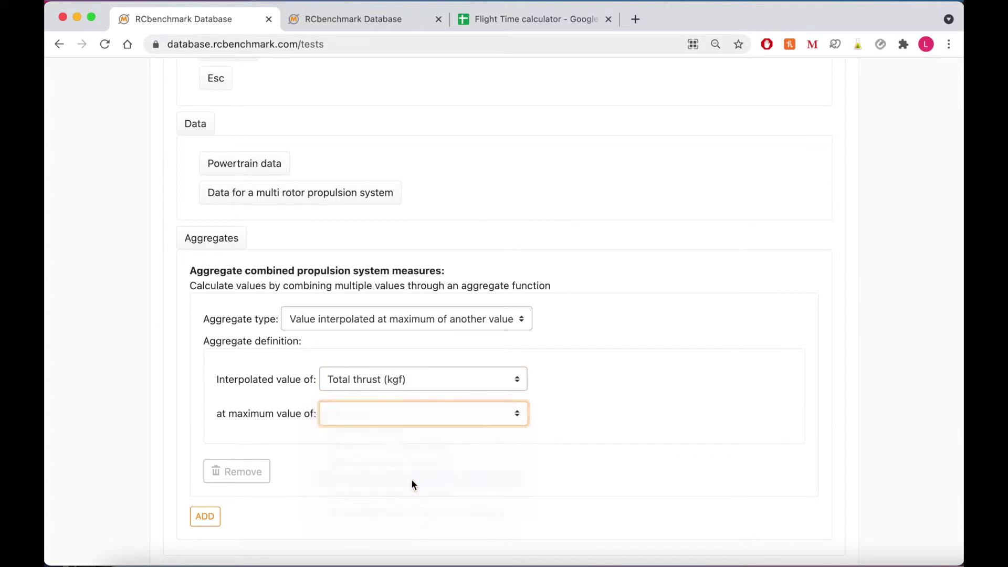
{"action": "left_click", "coordinate": [630, 412]}
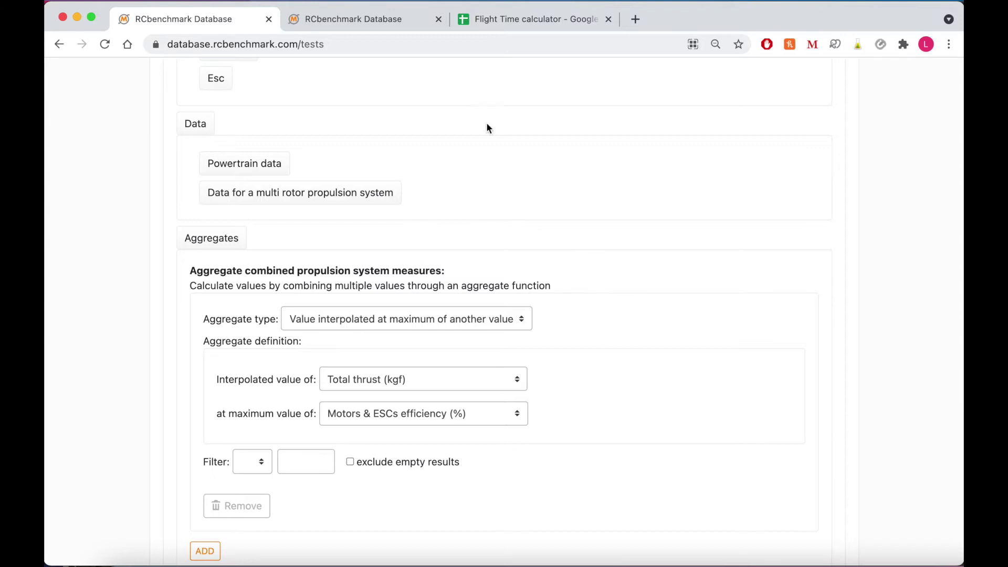
Step: Open the Gemfan M2306L 2200kv with Plastic 6045 test page and scroll to its data samples
{"action": "left_click", "coordinate": [383, 20]}
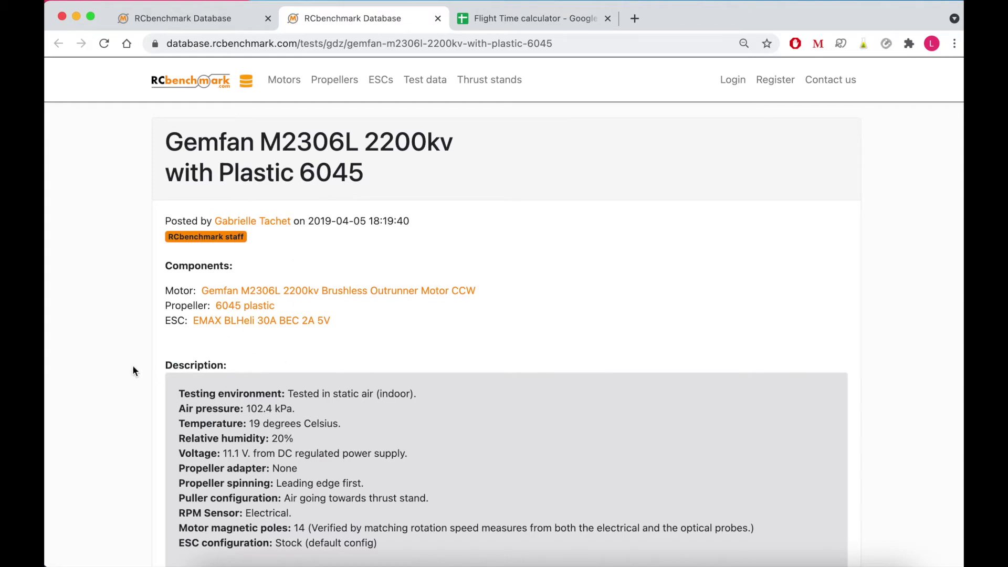
{"action": "scroll", "coordinate": [133, 370], "scroll_direction": "down", "scroll_amount": 6}
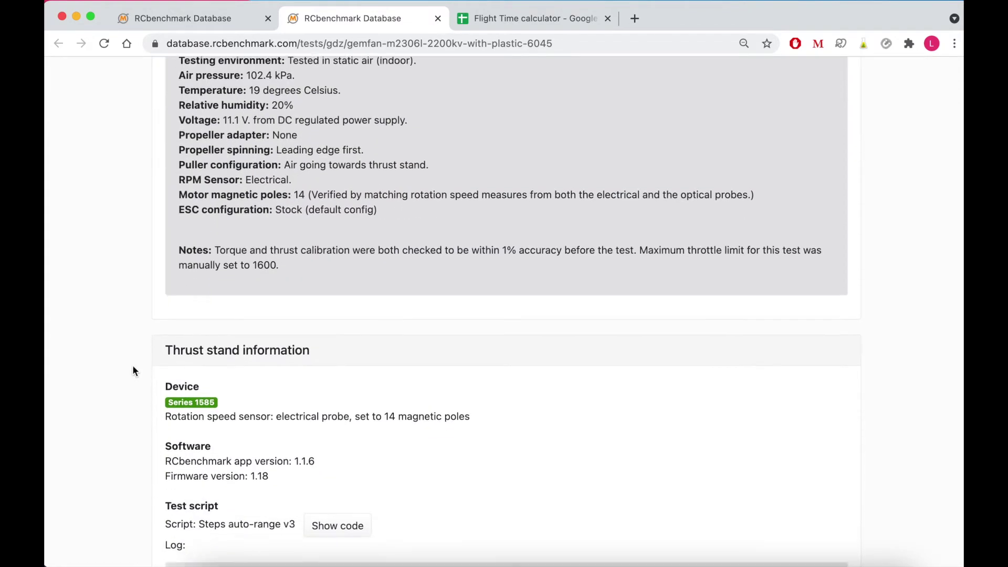
{"action": "scroll", "coordinate": [133, 370], "scroll_direction": "down", "scroll_amount": 1}
{"action": "scroll", "coordinate": [133, 370], "scroll_direction": "down", "scroll_amount": 2}
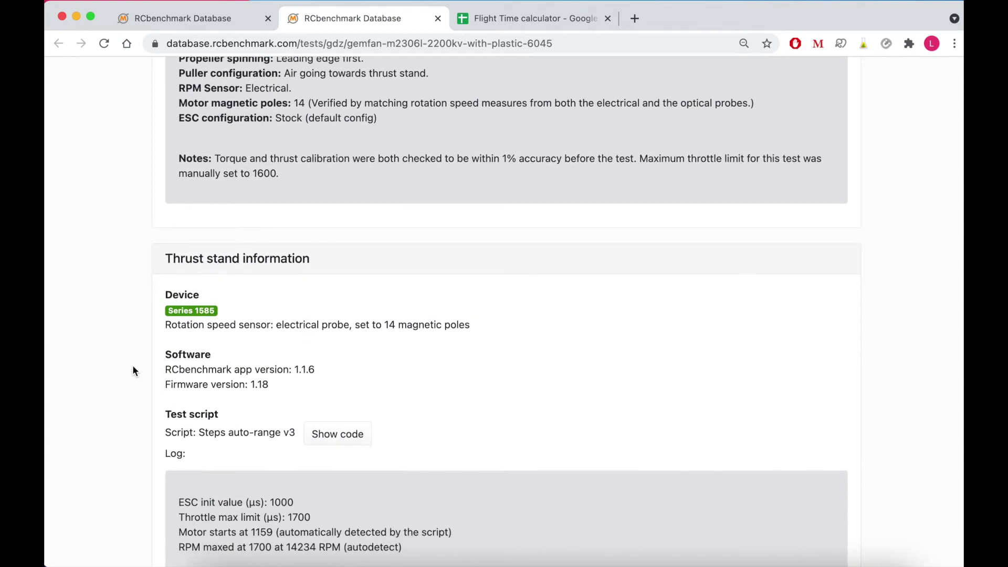
{"action": "scroll", "coordinate": [132, 370], "scroll_direction": "down", "scroll_amount": 18}
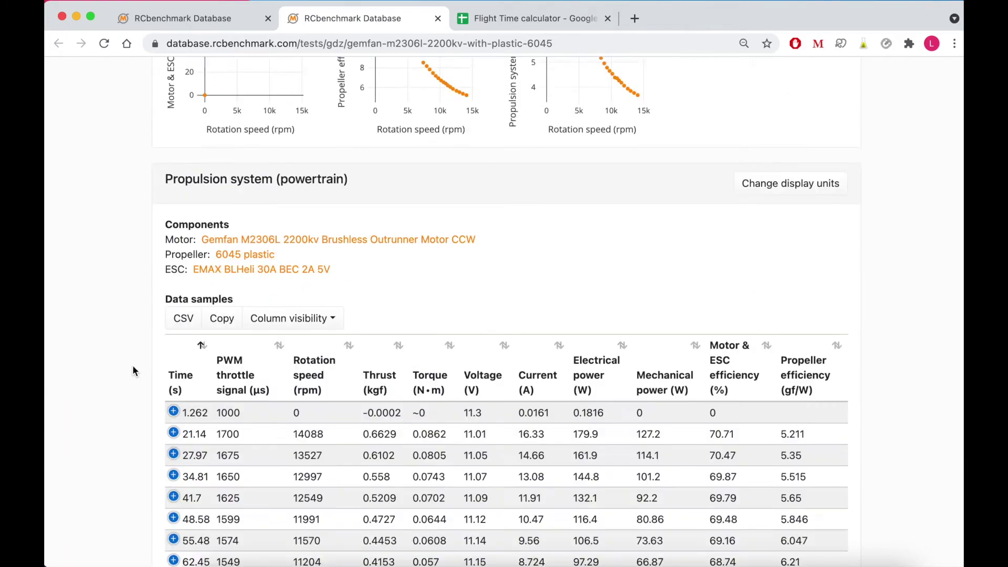
{"action": "scroll", "coordinate": [132, 365], "scroll_direction": "down", "scroll_amount": 5}
{"action": "left_click", "coordinate": [527, 18]}
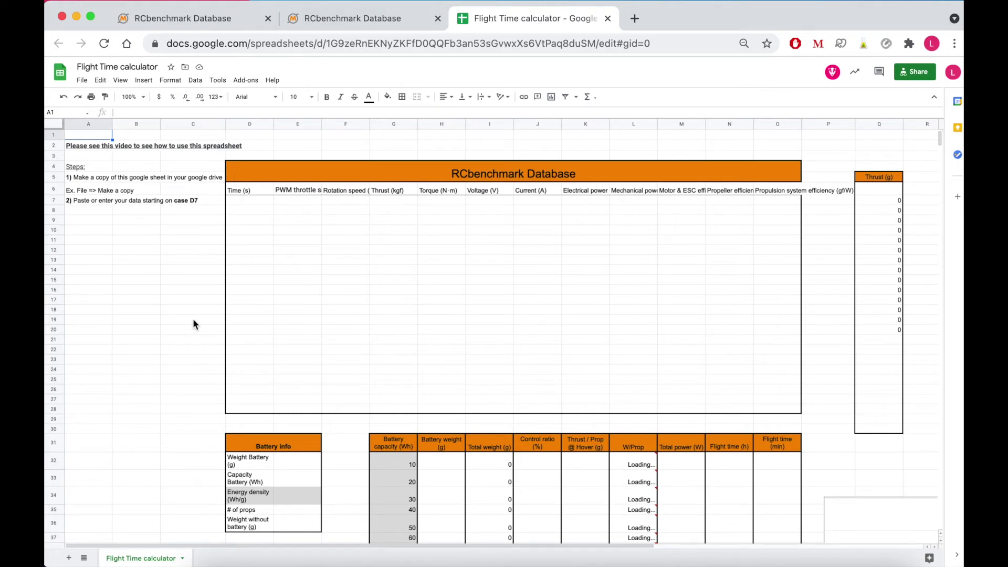
Step: Make a personal copy of the Flight Time calculator, close the original, and copy the 21 test rows
{"action": "left_click", "coordinate": [82, 79]}
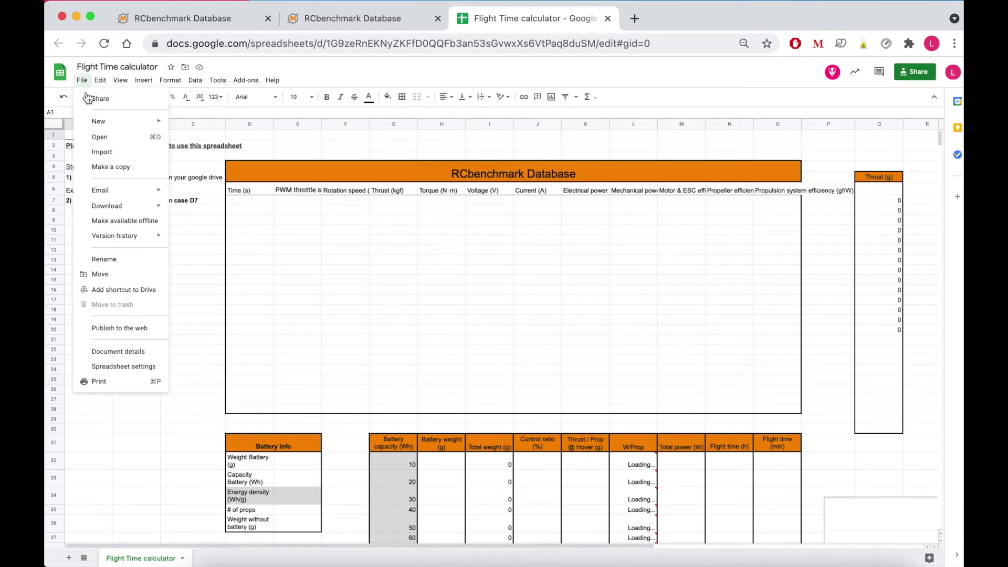
{"action": "left_click", "coordinate": [100, 166]}
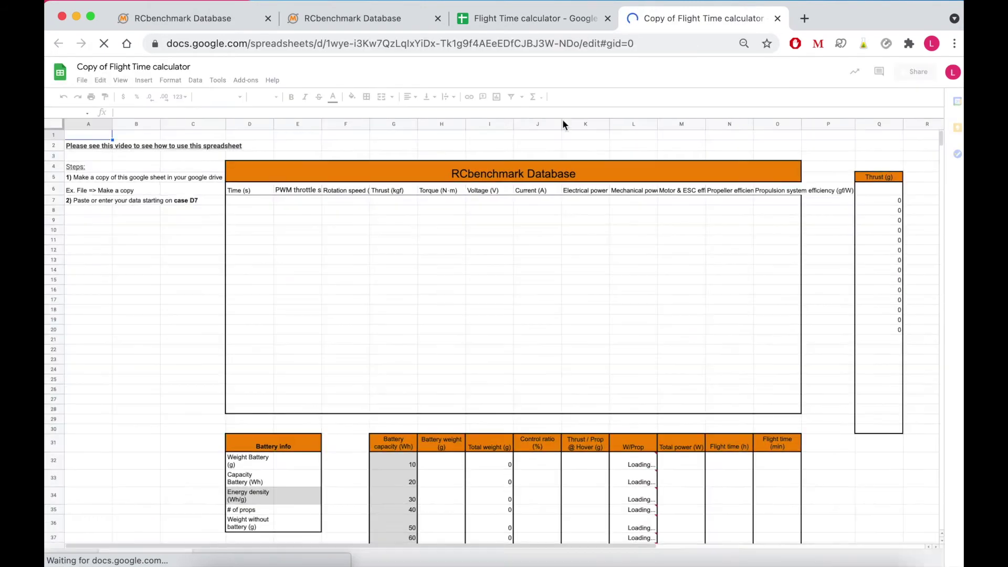
{"action": "left_click", "coordinate": [380, 22]}
{"action": "left_click", "coordinate": [608, 19]}
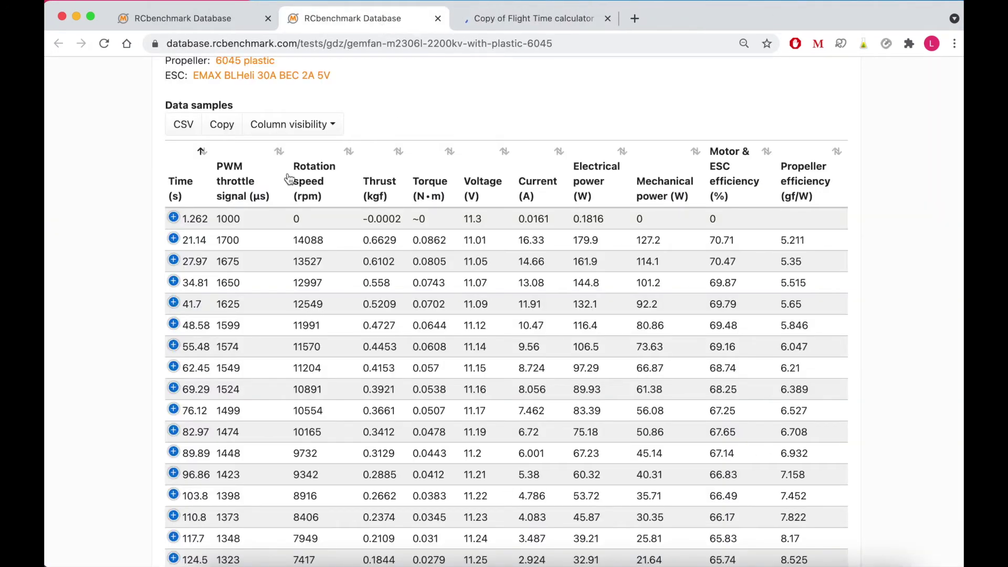
{"action": "scroll", "coordinate": [289, 179], "scroll_direction": "up", "scroll_amount": 1}
{"action": "left_click", "coordinate": [228, 164]}
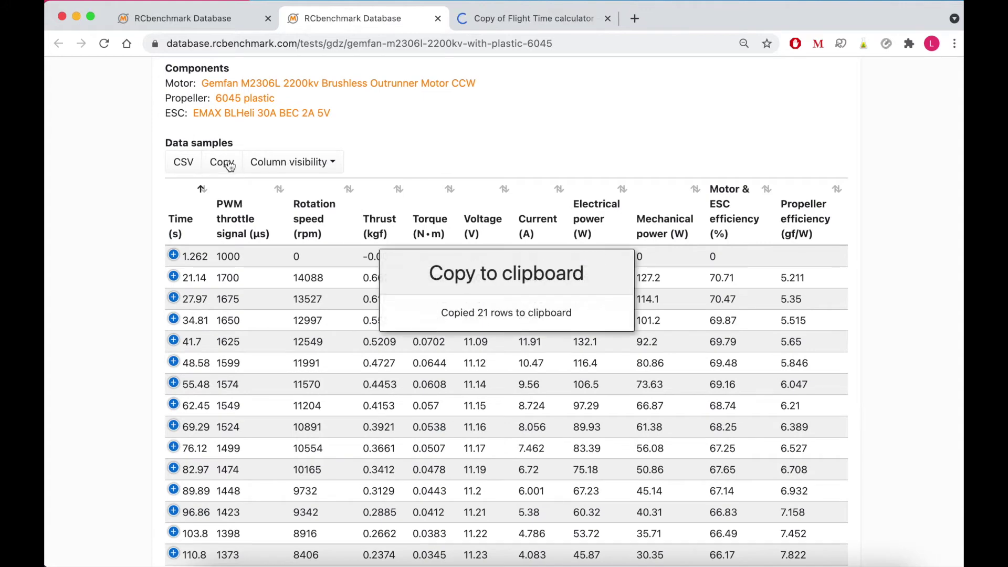
Step: Paste the copied test data into the calculator's RCbenchmark Database table starting at cell D7
{"action": "left_click", "coordinate": [491, 20]}
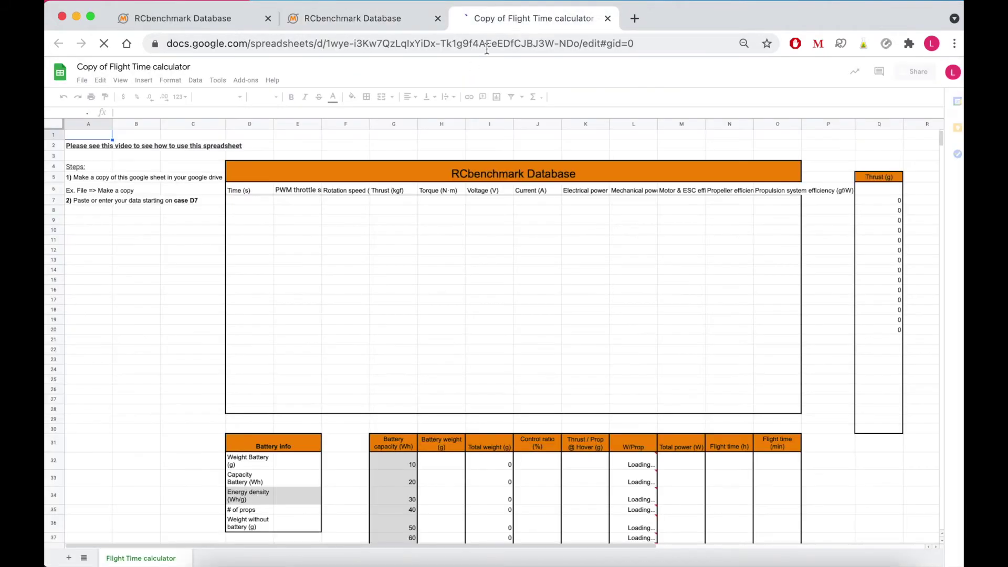
{"action": "scroll", "coordinate": [304, 362], "scroll_direction": "down", "scroll_amount": 10}
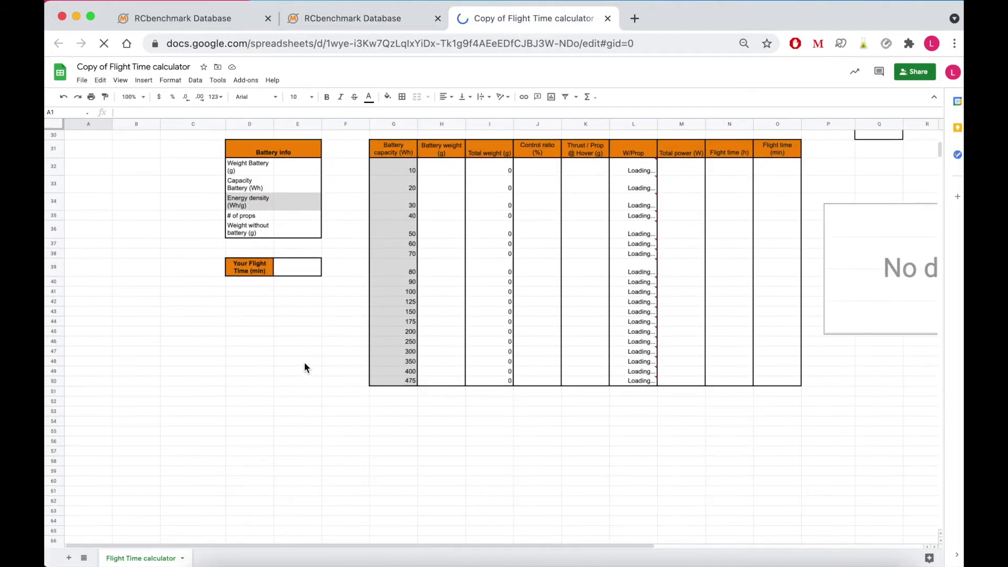
{"action": "left_click", "coordinate": [193, 414]}
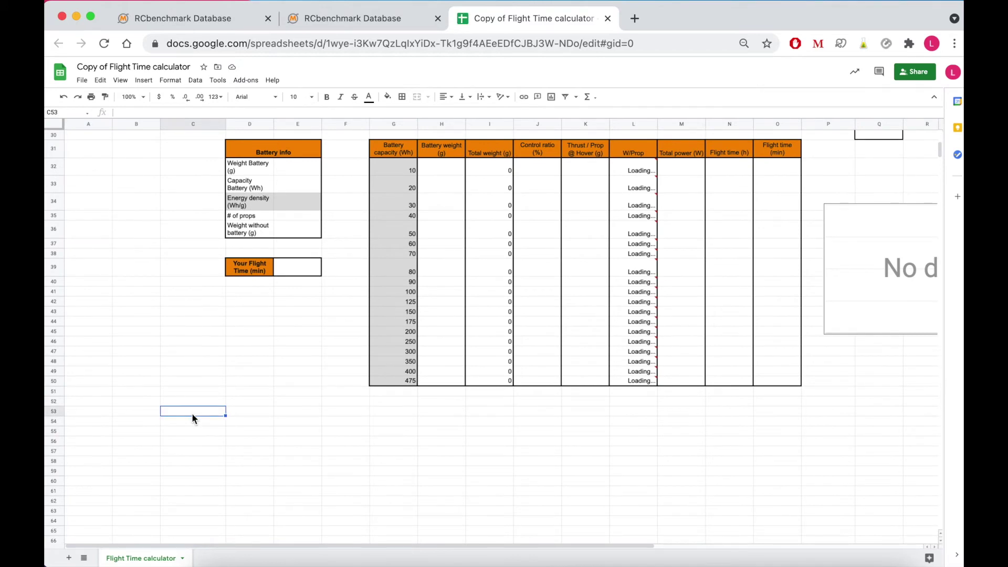
{"action": "key", "text": "super+v"}
{"action": "scroll", "coordinate": [226, 412], "scroll_direction": "down", "scroll_amount": 3}
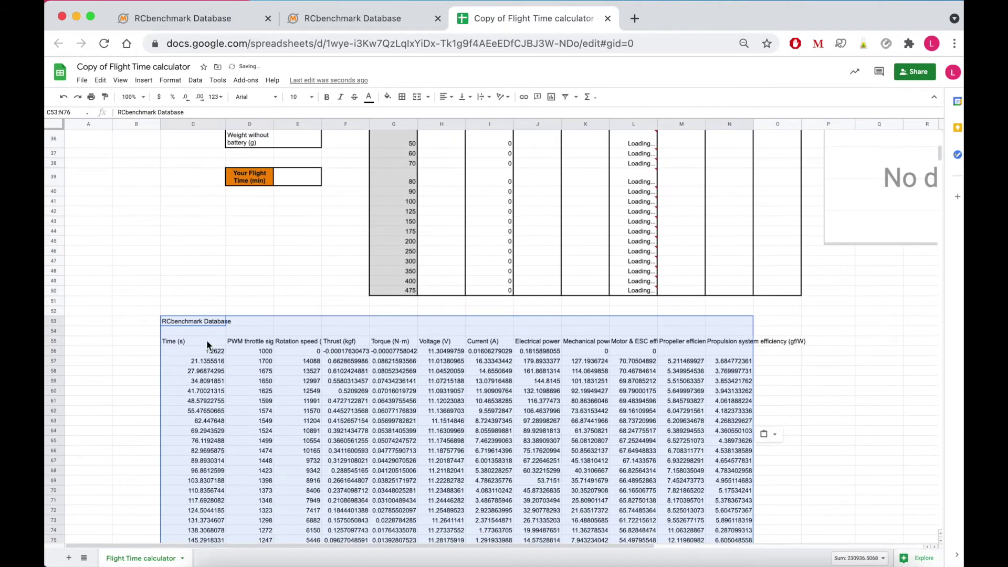
{"action": "scroll", "coordinate": [206, 336], "scroll_direction": "down", "scroll_amount": 1}
{"action": "left_click_drag", "start_coordinate": [206, 322], "coordinate": [720, 518]}
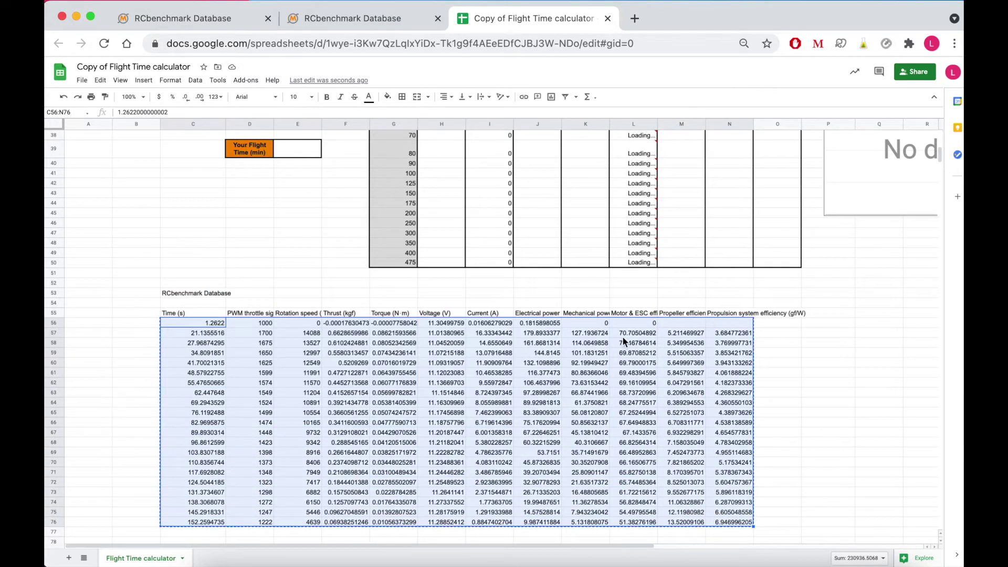
{"action": "scroll", "coordinate": [622, 336], "scroll_direction": "up", "scroll_amount": 7}
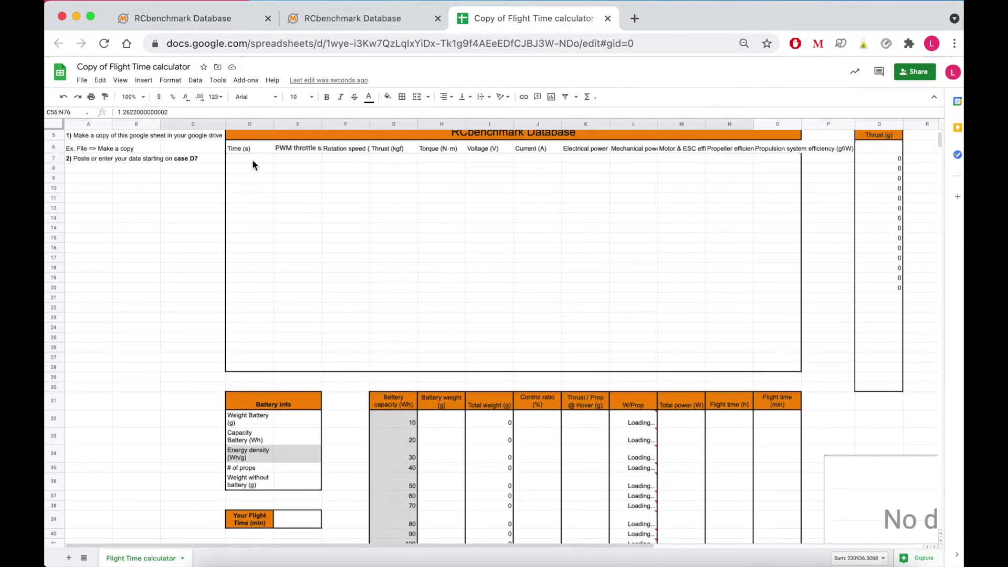
{"action": "left_click", "coordinate": [253, 159]}
{"action": "key", "text": "ctrl+v"}
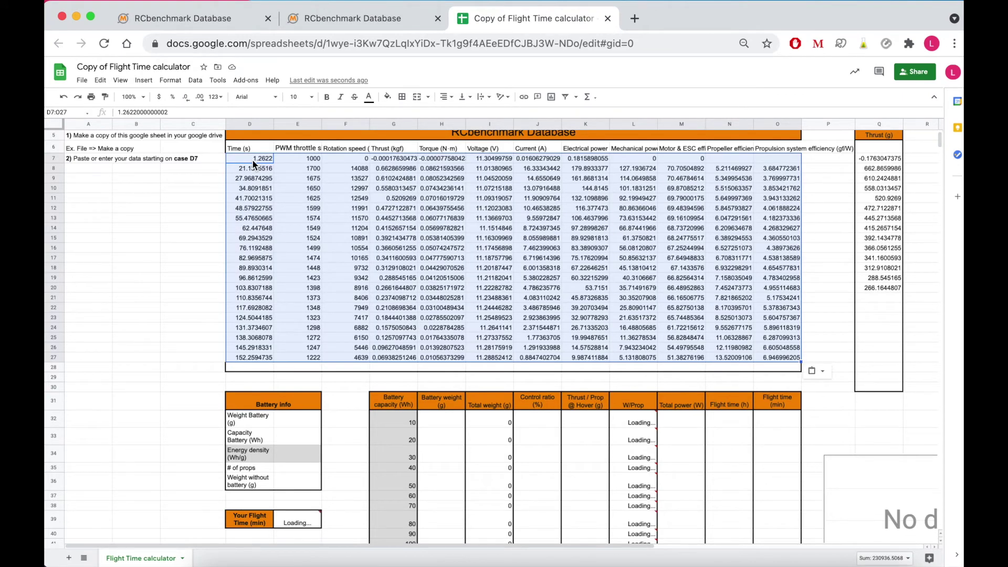
{"action": "left_click", "coordinate": [287, 420]}
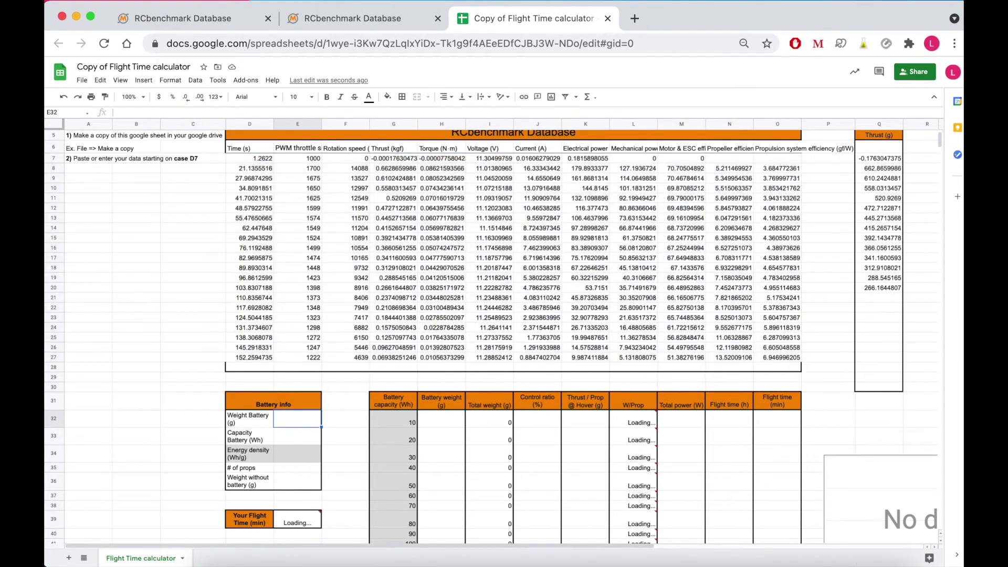
Step: Enter battery info: 500 g battery, 74 Wh capacity, 4 props and 750 g weight without battery
{"action": "type", "text": "500"}
{"action": "key", "text": "Return"}
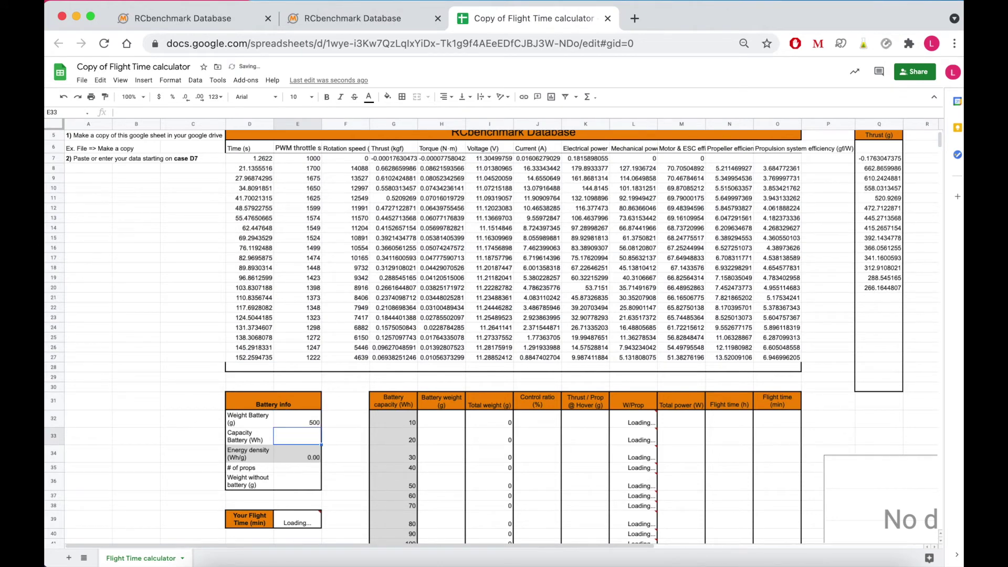
{"action": "type", "text": "74"}
{"action": "left_click", "coordinate": [297, 467]}
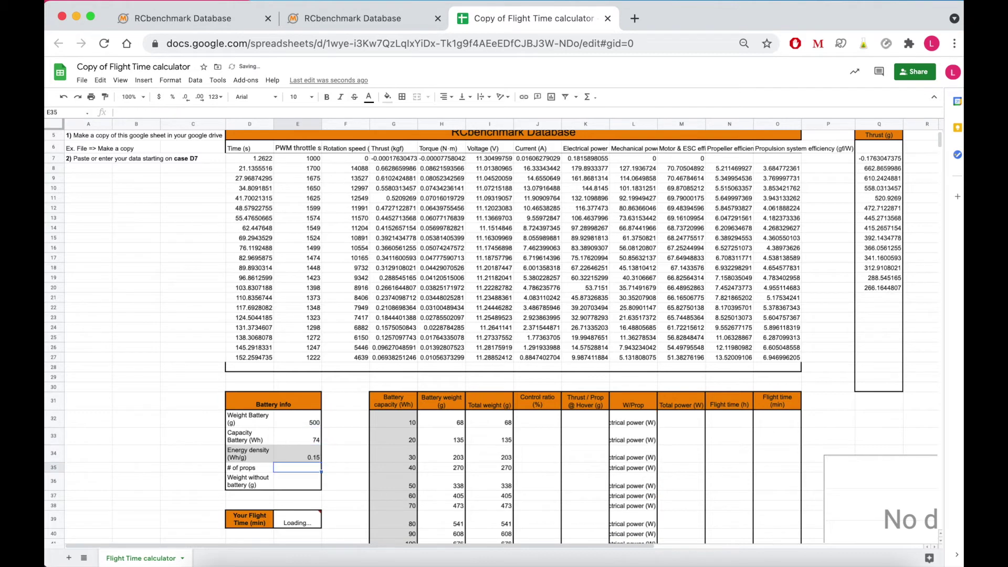
{"action": "type", "text": "4"}
{"action": "key", "text": "Return"}
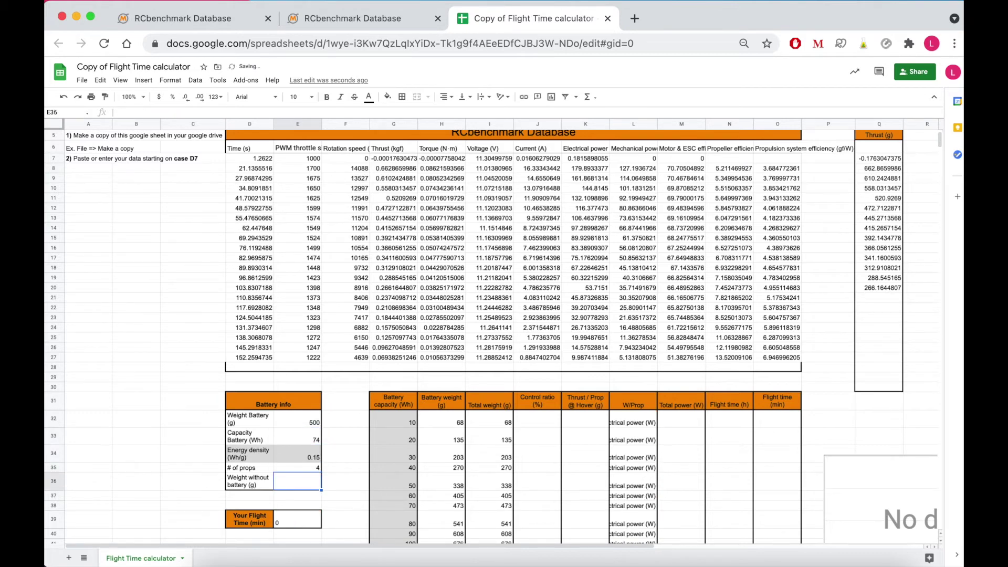
{"action": "type", "text": "750"}
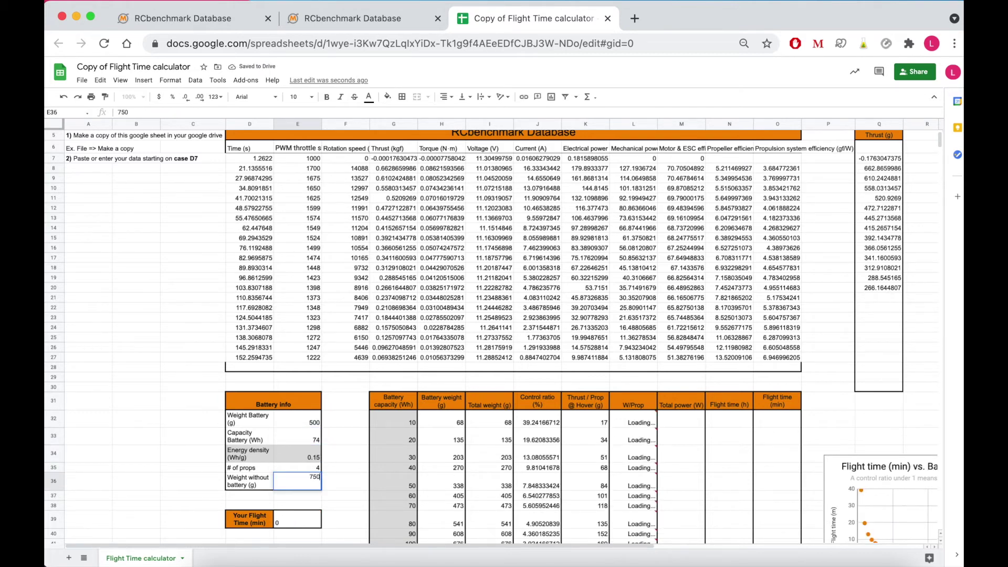
{"action": "key", "text": "Return"}
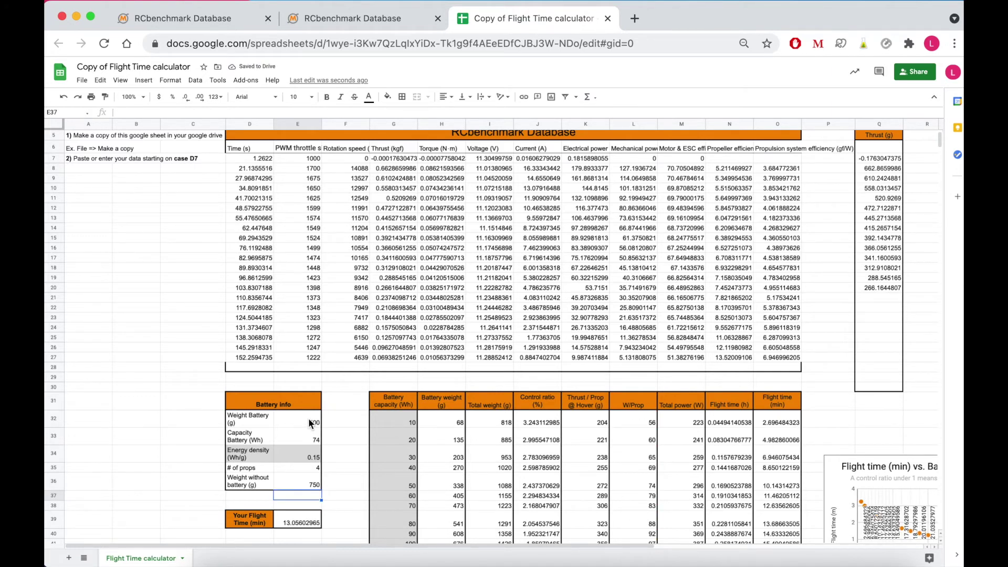
{"action": "scroll", "coordinate": [332, 427], "scroll_direction": "down", "scroll_amount": 1}
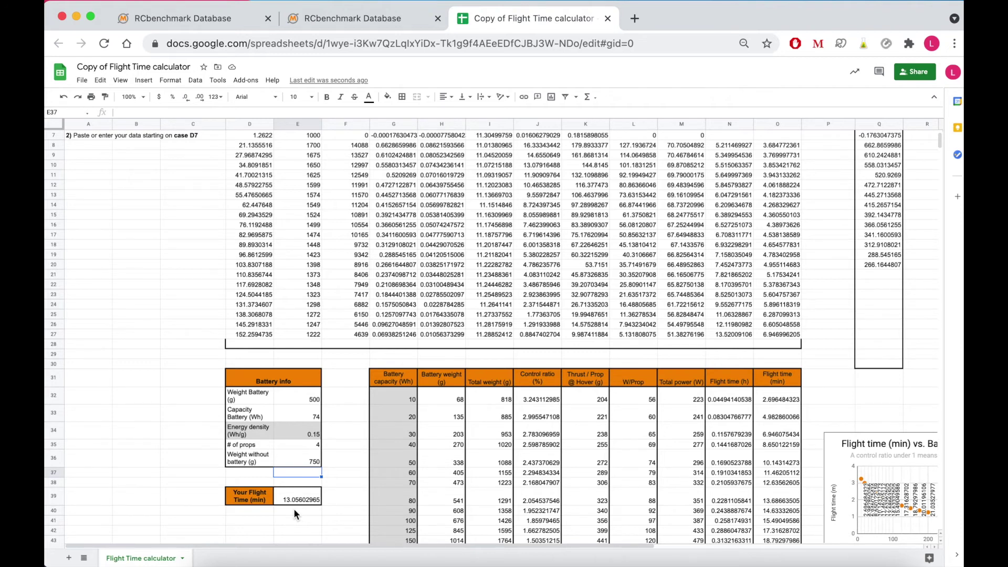
Step: Restrict the general filters to single-motor test configurations
{"action": "left_click", "coordinate": [226, 17]}
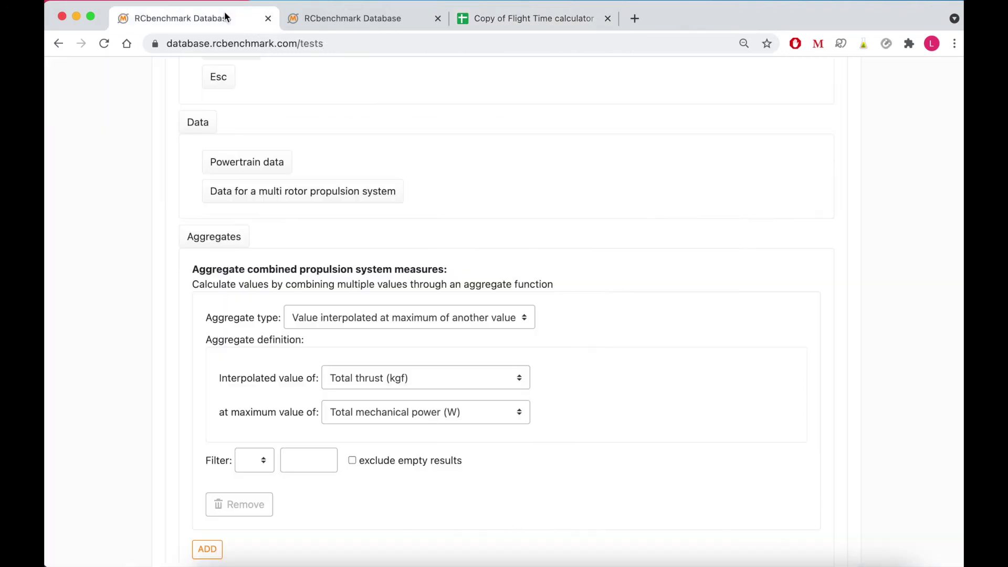
{"action": "scroll", "coordinate": [288, 149], "scroll_direction": "up", "scroll_amount": 10}
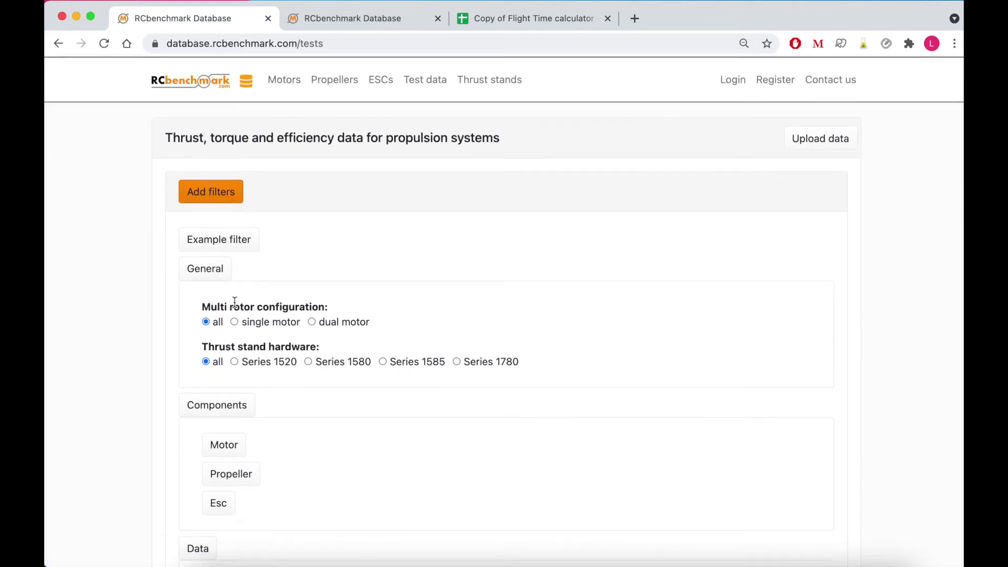
{"action": "left_click", "coordinate": [234, 322]}
{"action": "left_click", "coordinate": [220, 272]}
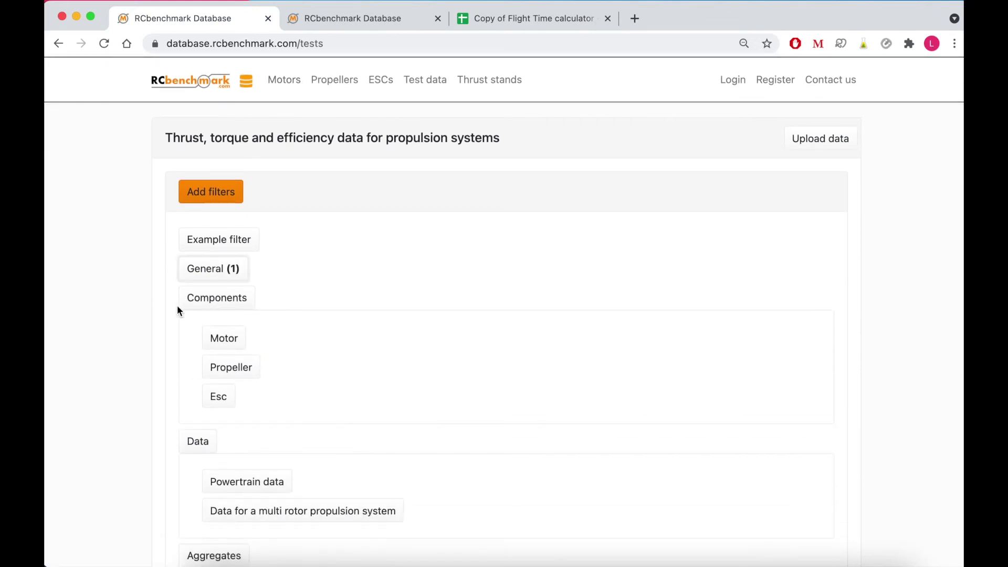
Step: Add a propeller filter requiring Diameter (in) equal to 6
{"action": "scroll", "coordinate": [199, 307], "scroll_direction": "down", "scroll_amount": 2}
{"action": "left_click", "coordinate": [226, 308]}
{"action": "left_click", "coordinate": [231, 395]}
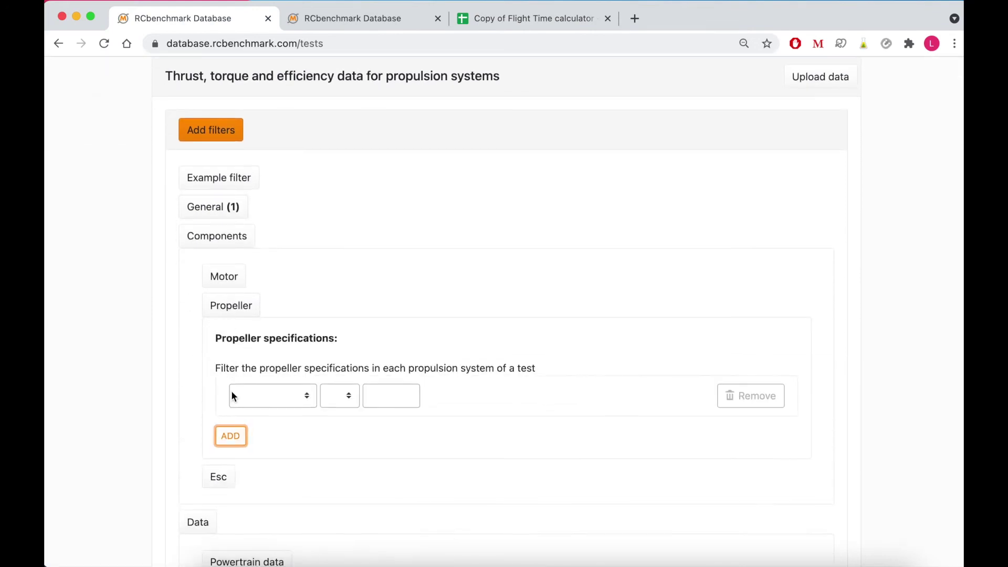
{"action": "scroll", "coordinate": [252, 368], "scroll_direction": "down", "scroll_amount": 2}
{"action": "left_click", "coordinate": [270, 340]}
{"action": "left_click", "coordinate": [274, 337]}
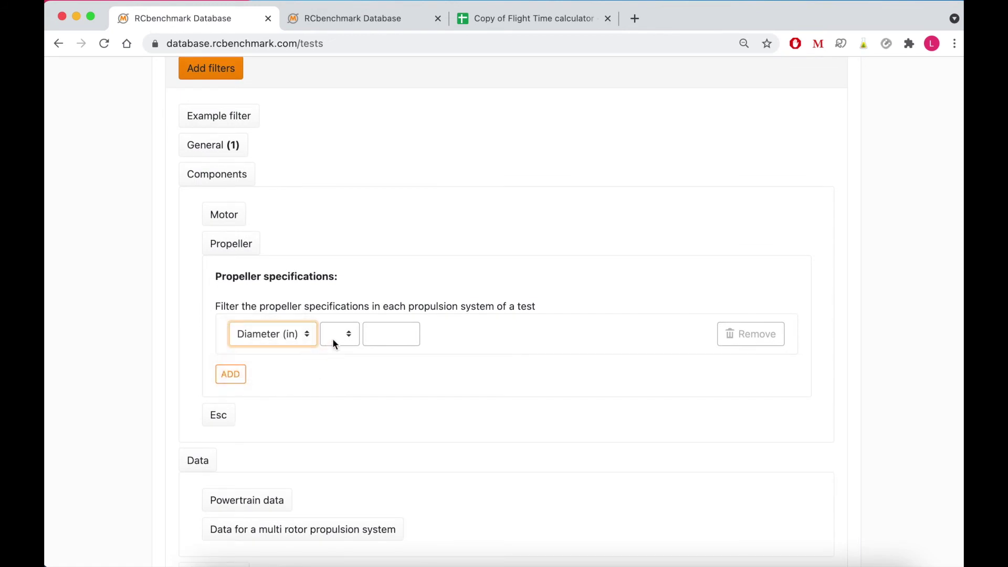
{"action": "left_click", "coordinate": [333, 338]}
{"action": "left_click", "coordinate": [337, 366]}
{"action": "left_click", "coordinate": [387, 335]}
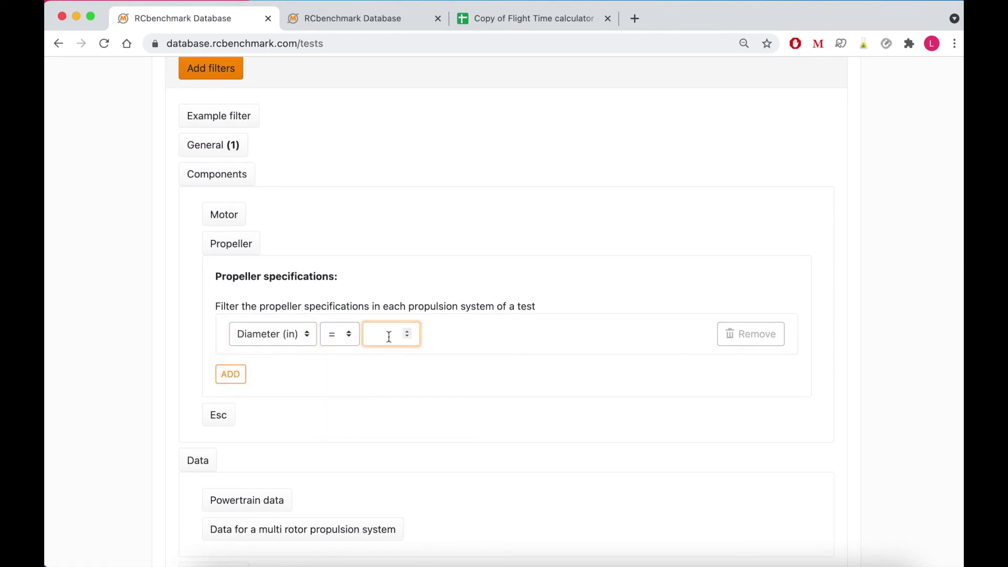
{"action": "type", "text": "6"}
Step: Change the aggregate type to 'Value interpolated at another value'
{"action": "left_click", "coordinate": [209, 173]}
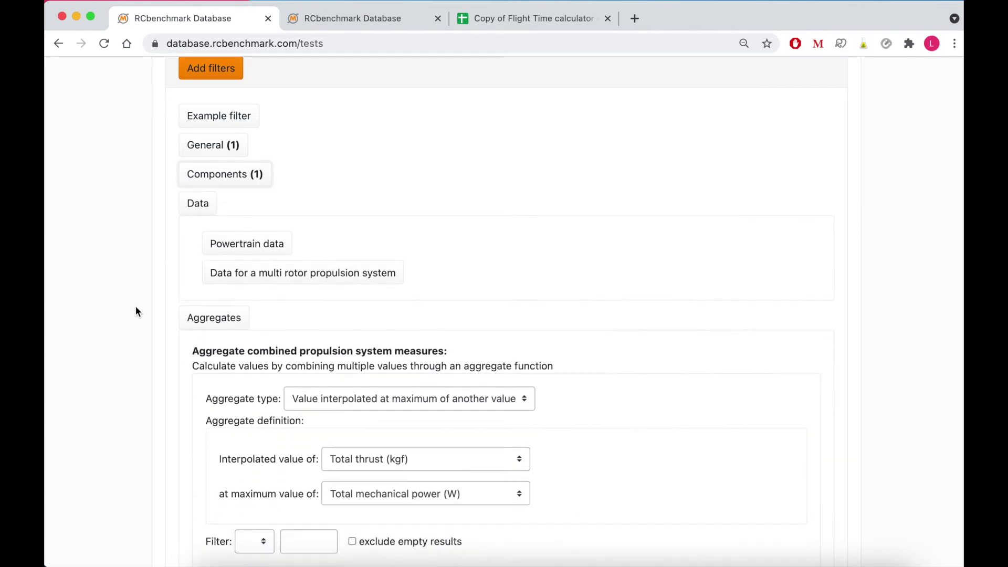
{"action": "scroll", "coordinate": [136, 311], "scroll_direction": "down", "scroll_amount": 3}
{"action": "left_click", "coordinate": [352, 223]}
{"action": "left_click", "coordinate": [354, 206]}
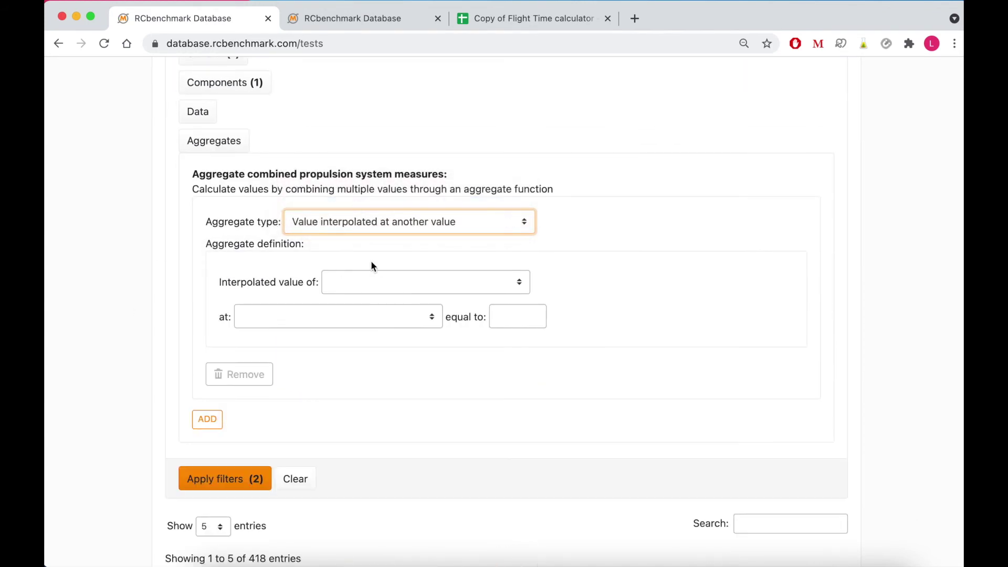
Step: Add a filter interpolating multi rotor propulsion efficiency at a total thrust of 0.5 kgf
{"action": "left_click", "coordinate": [363, 281]}
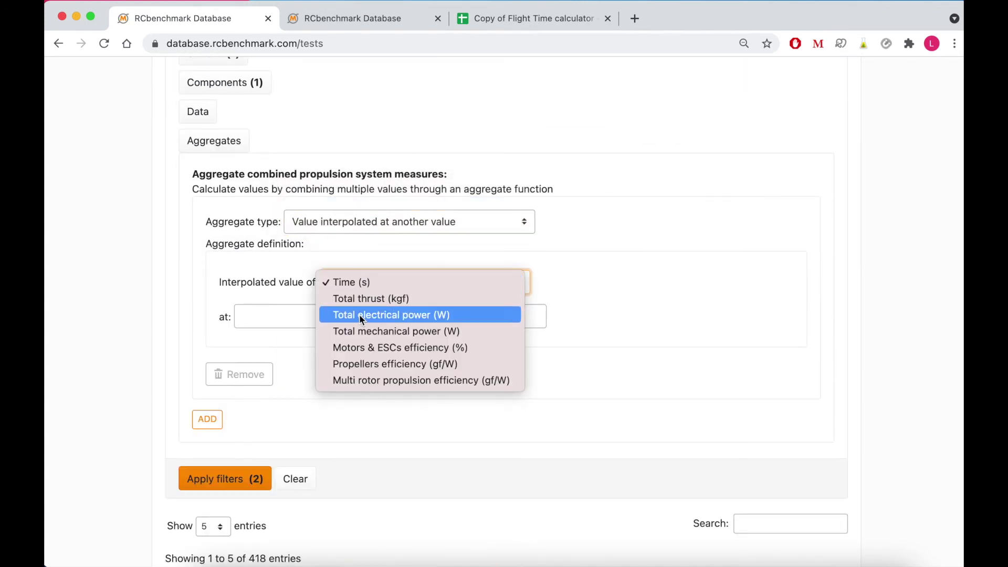
{"action": "left_click", "coordinate": [353, 379]}
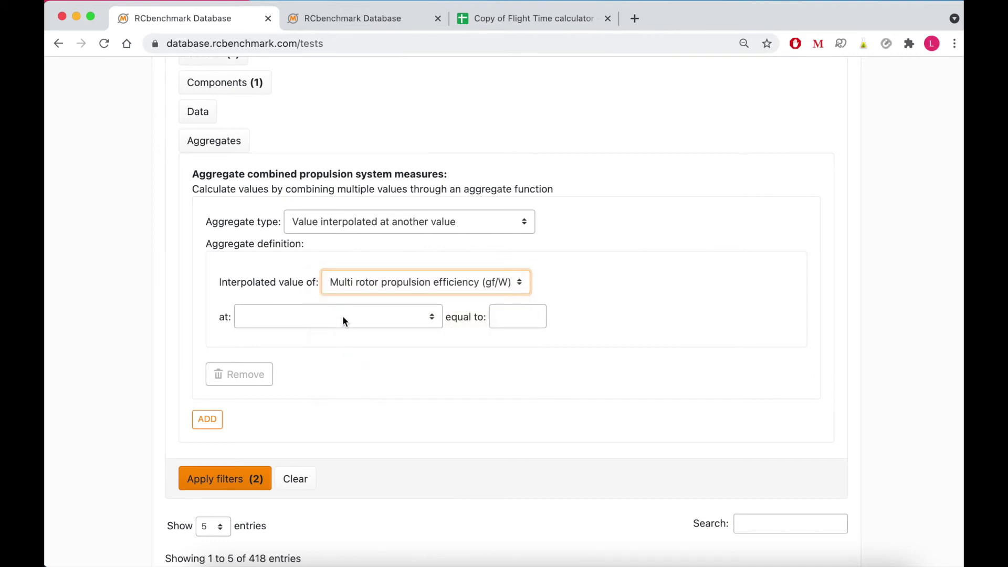
{"action": "left_click", "coordinate": [342, 316]}
{"action": "left_click", "coordinate": [338, 334]}
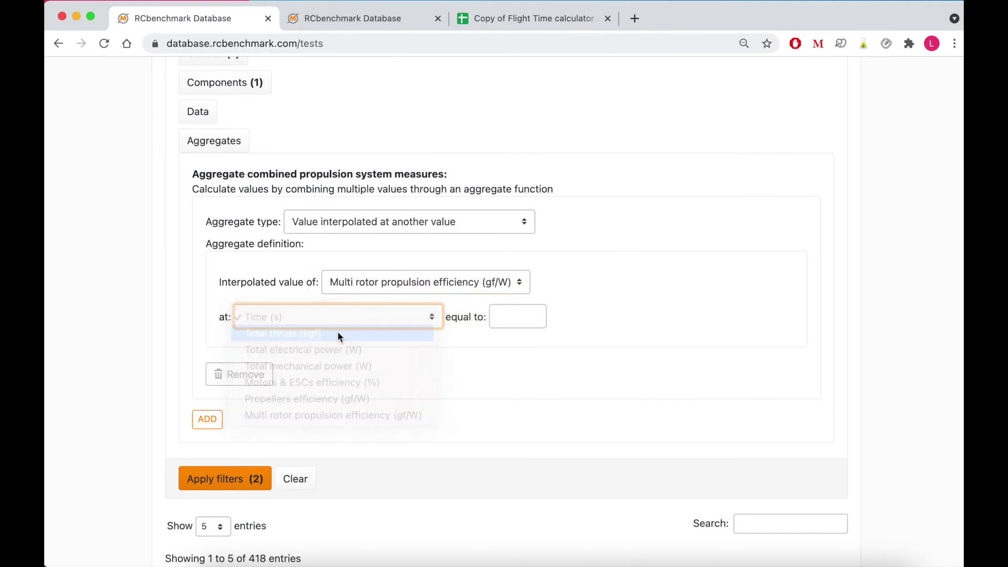
{"action": "left_click", "coordinate": [514, 323]}
{"action": "type", "text": "0.5"}
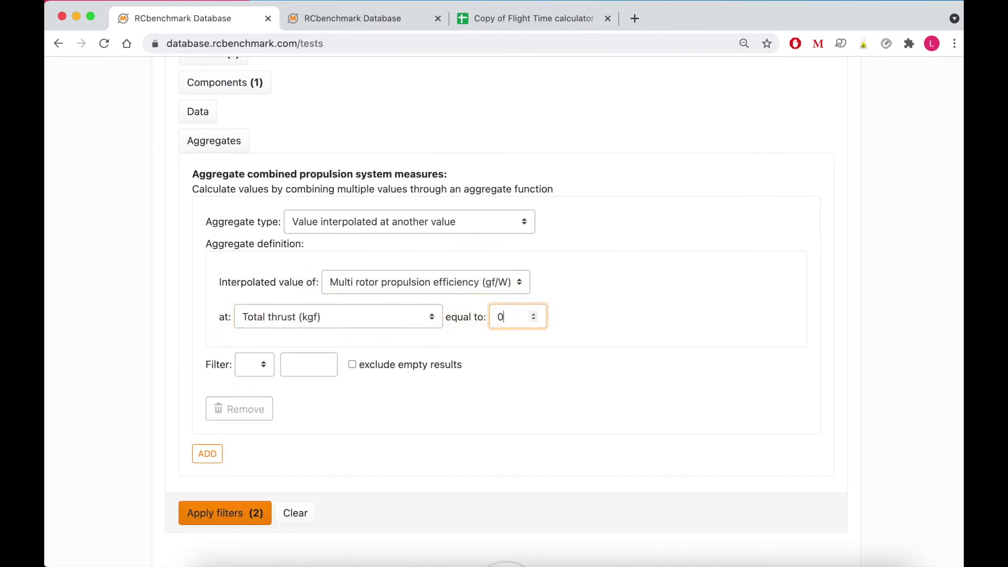
Step: Exclude empty results and apply all three filters to the test table
{"action": "left_click", "coordinate": [352, 364]}
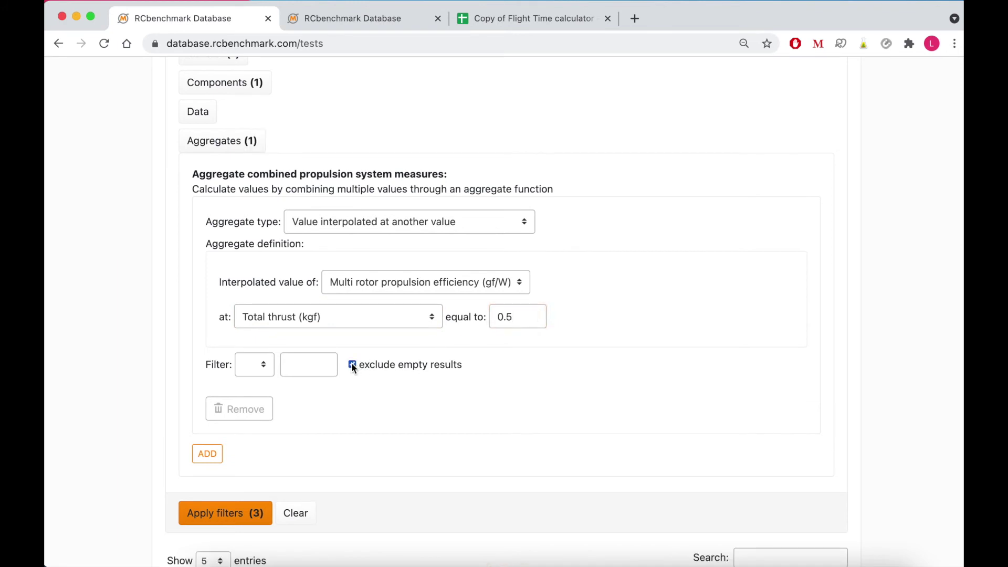
{"action": "scroll", "coordinate": [334, 408], "scroll_direction": "down", "scroll_amount": 3}
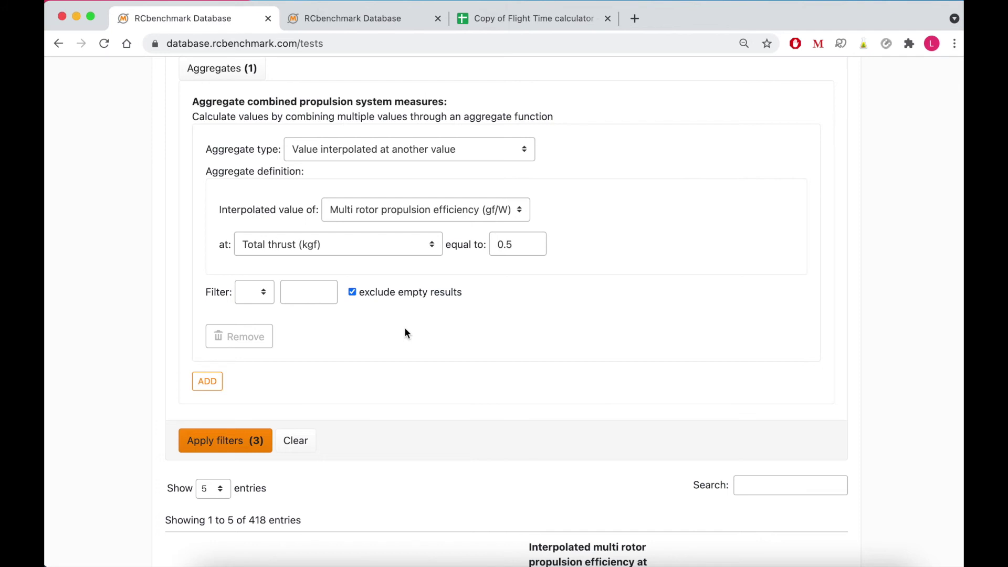
{"action": "left_click", "coordinate": [225, 441]}
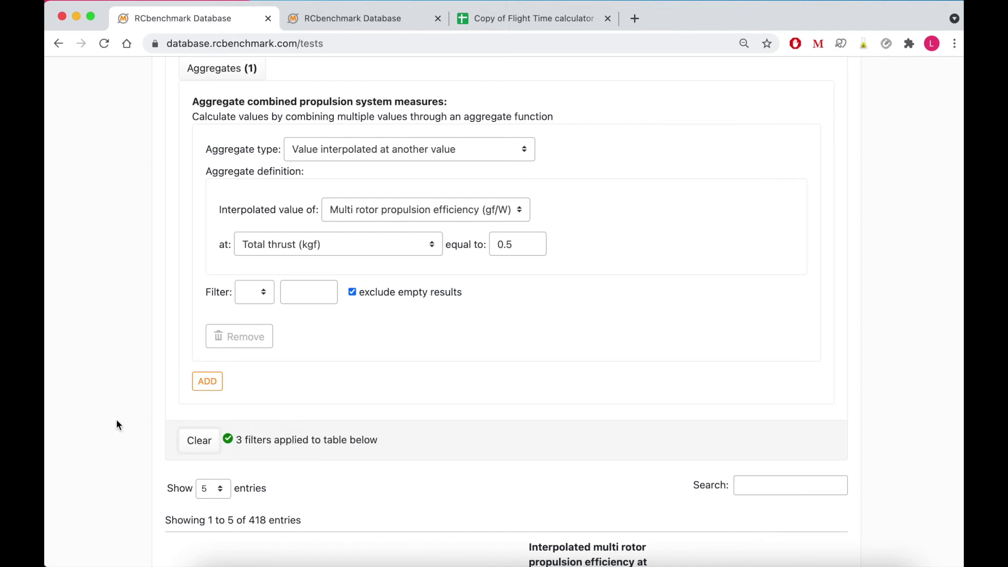
Step: Sort tests by propulsion efficiency, highest first, and open the top MultiStar Elite 2306 Gemfan 6030R test
{"action": "scroll", "coordinate": [117, 424], "scroll_direction": "down", "scroll_amount": 5}
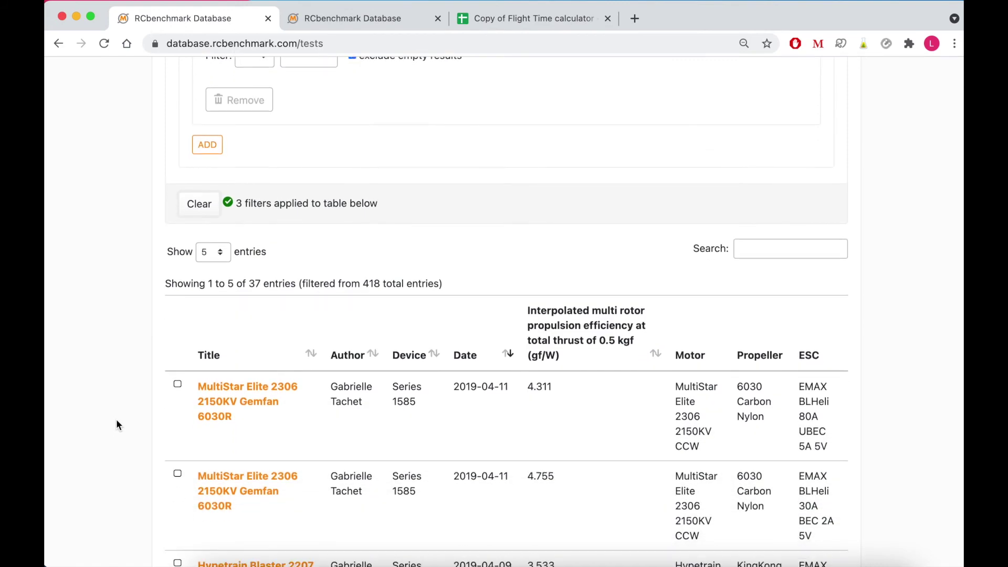
{"action": "scroll", "coordinate": [116, 419], "scroll_direction": "down", "scroll_amount": 3}
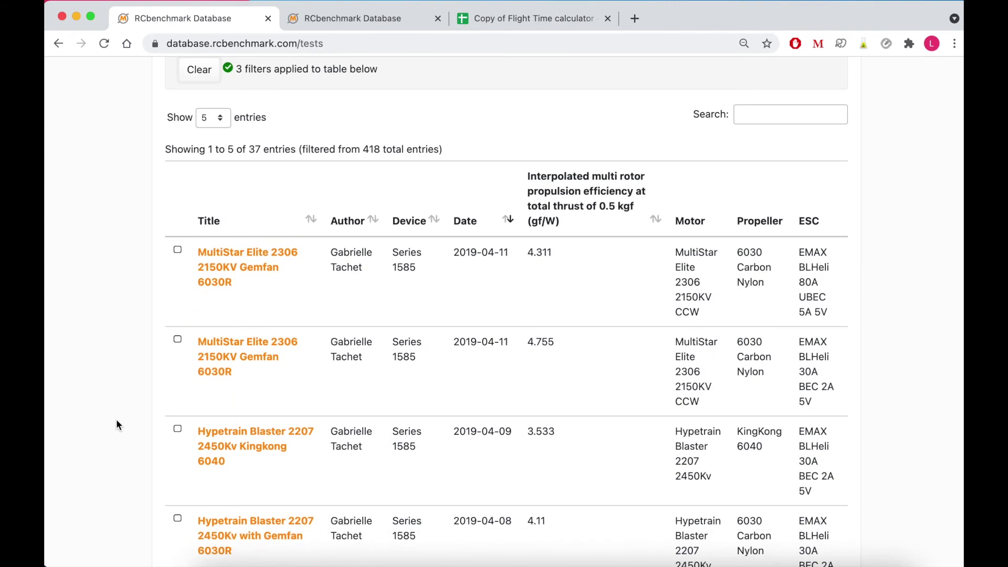
{"action": "left_click", "coordinate": [655, 223]}
{"action": "left_click", "coordinate": [660, 224]}
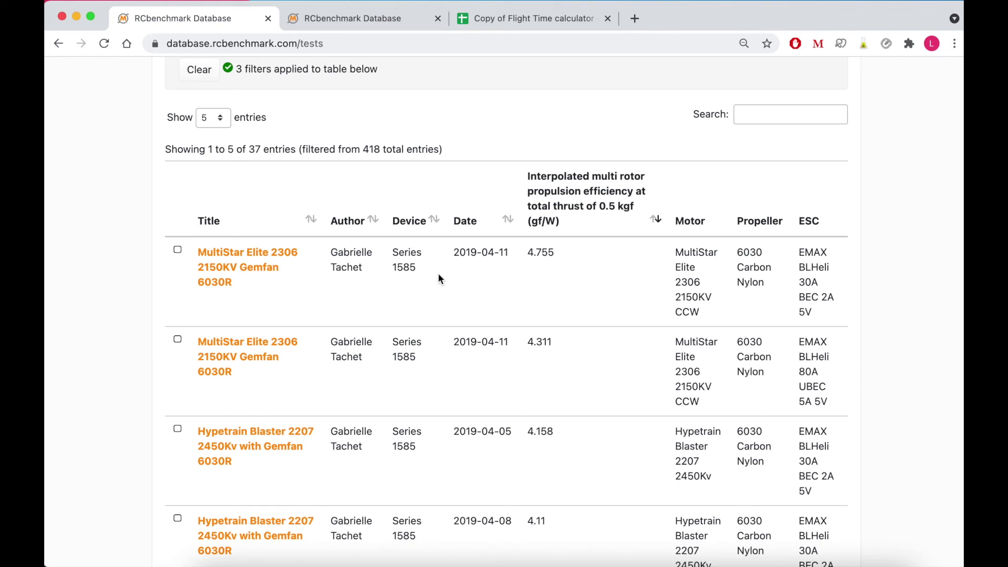
{"action": "left_click", "coordinate": [268, 258]}
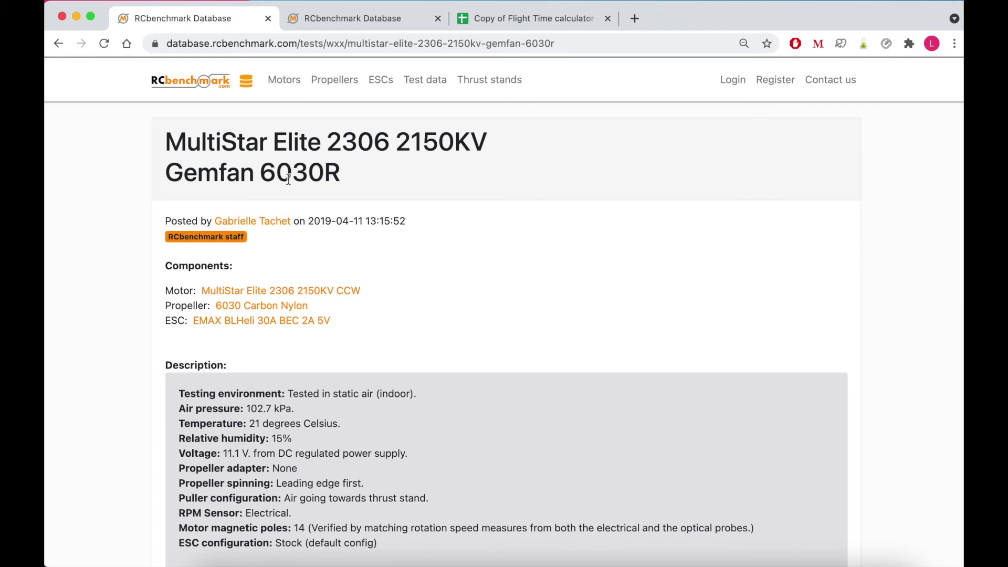
Step: Copy the test's 21 data sample rows and return to the Flight Time calculator sheet
{"action": "scroll", "coordinate": [108, 364], "scroll_direction": "down", "scroll_amount": 5}
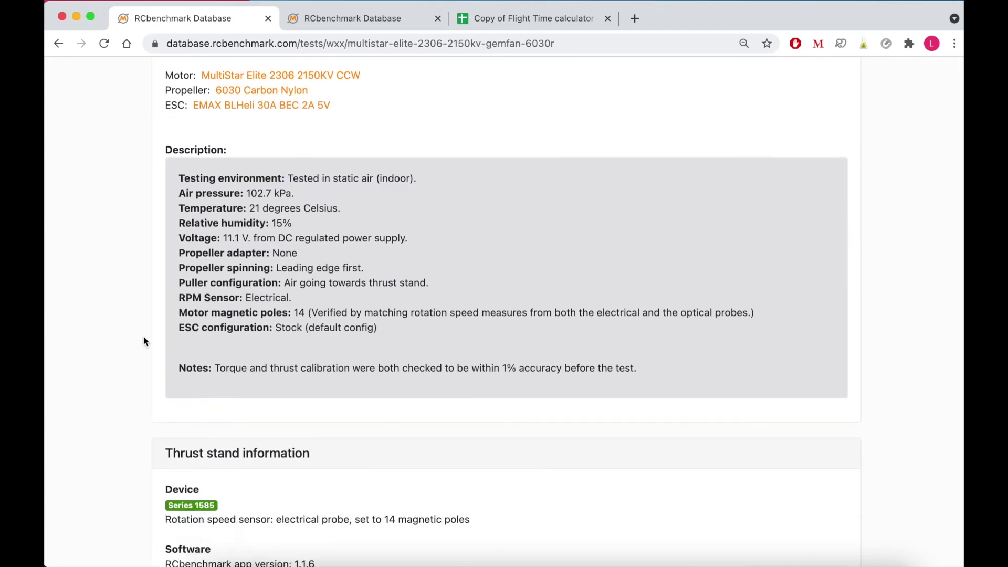
{"action": "scroll", "coordinate": [143, 341], "scroll_direction": "down", "scroll_amount": 20}
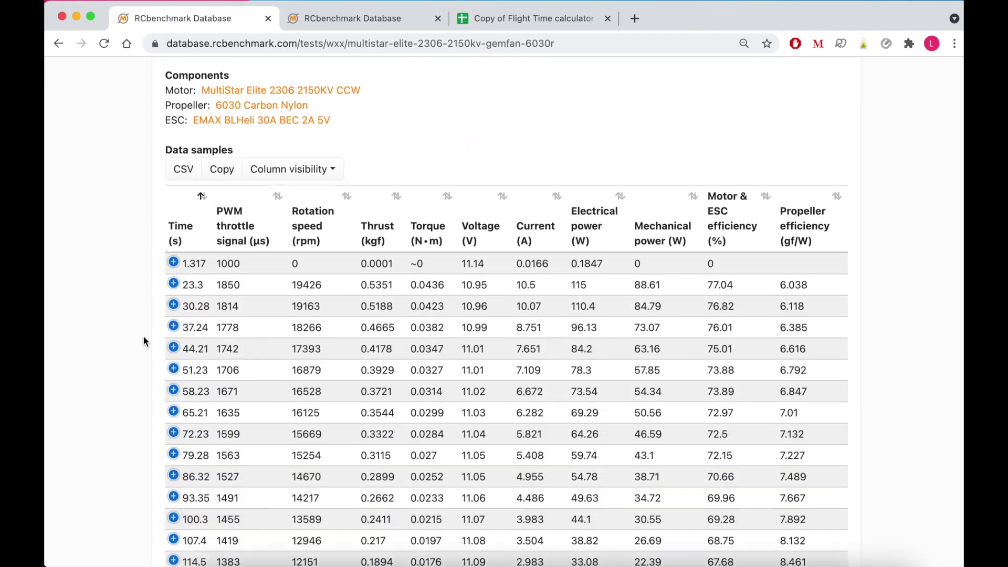
{"action": "left_click", "coordinate": [220, 164]}
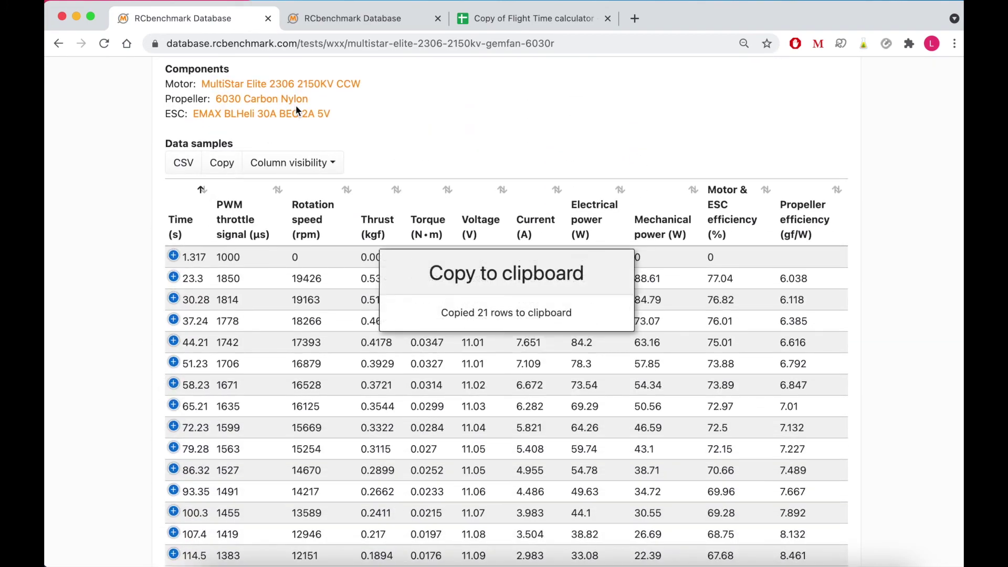
{"action": "left_click", "coordinate": [501, 19]}
{"action": "scroll", "coordinate": [199, 351], "scroll_direction": "down", "scroll_amount": 10}
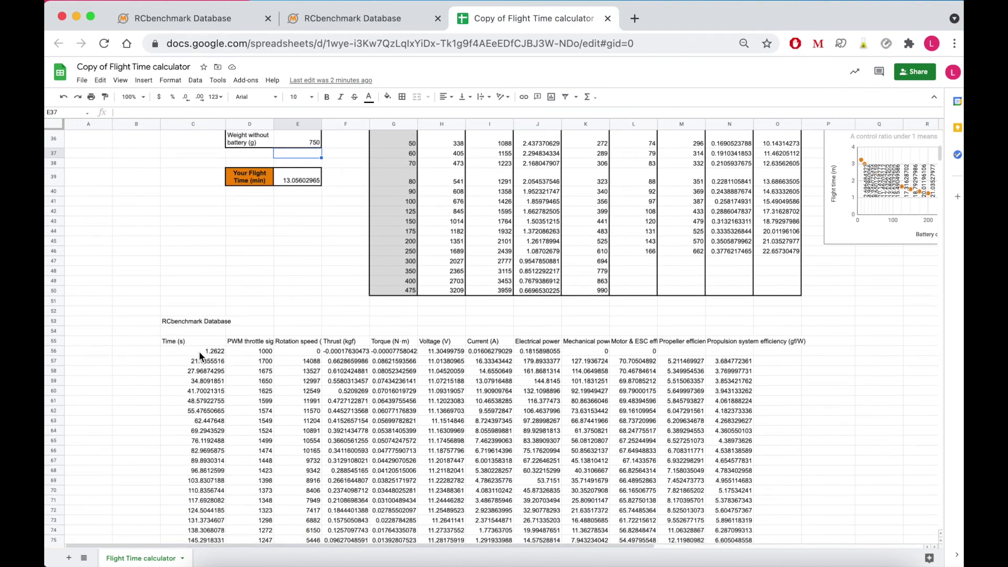
Step: Paste the test data at C53, select its data rows, and paste them over the old data at D7
{"action": "left_click", "coordinate": [193, 322]}
{"action": "key", "text": "ctrl+v"}
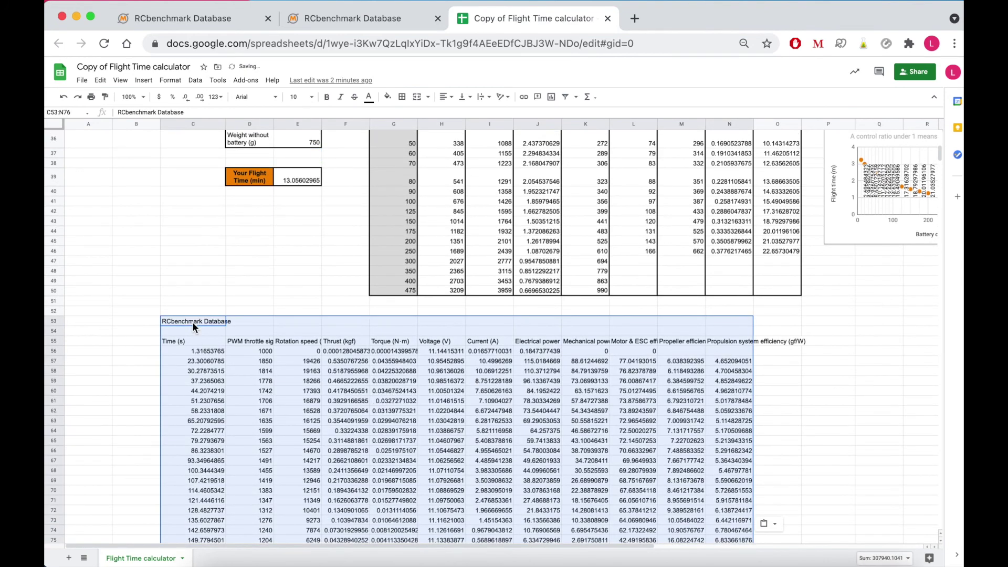
{"action": "left_click_drag", "start_coordinate": [196, 350], "coordinate": [717, 490]}
{"action": "scroll", "coordinate": [588, 379], "scroll_direction": "up", "scroll_amount": 10}
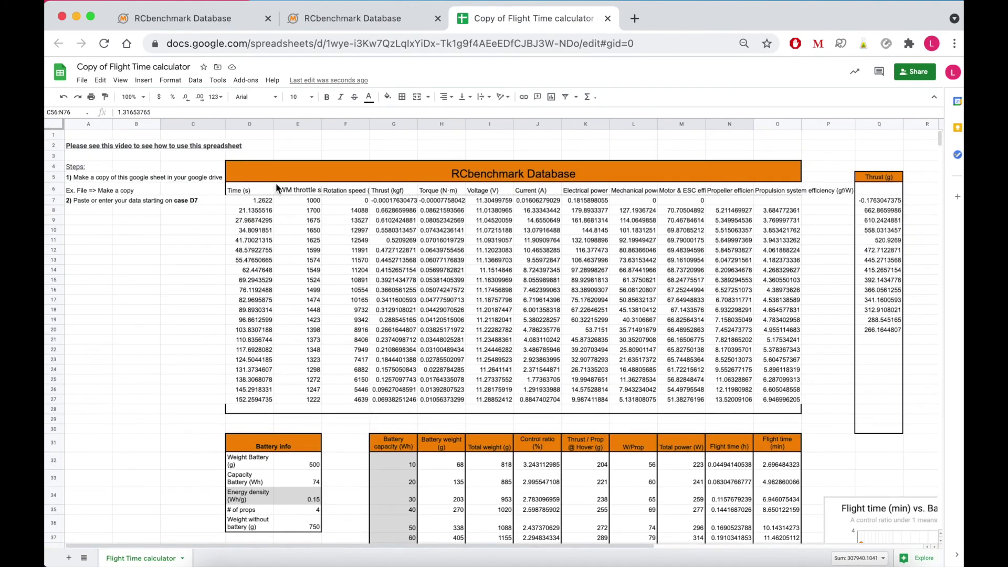
{"action": "left_click", "coordinate": [261, 200]}
{"action": "key", "text": "ctrl+v"}
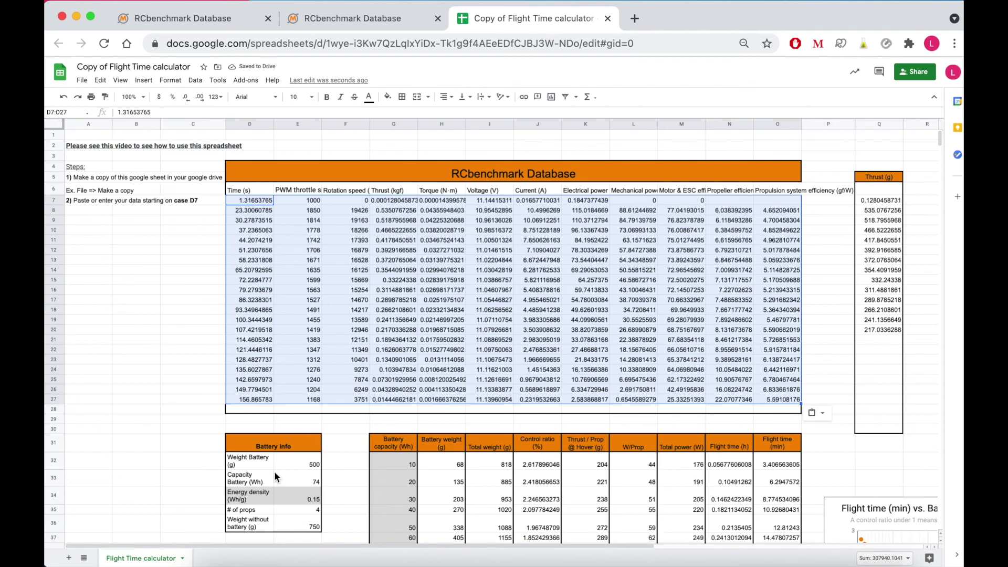
{"action": "scroll", "coordinate": [187, 437], "scroll_direction": "down", "scroll_amount": 3}
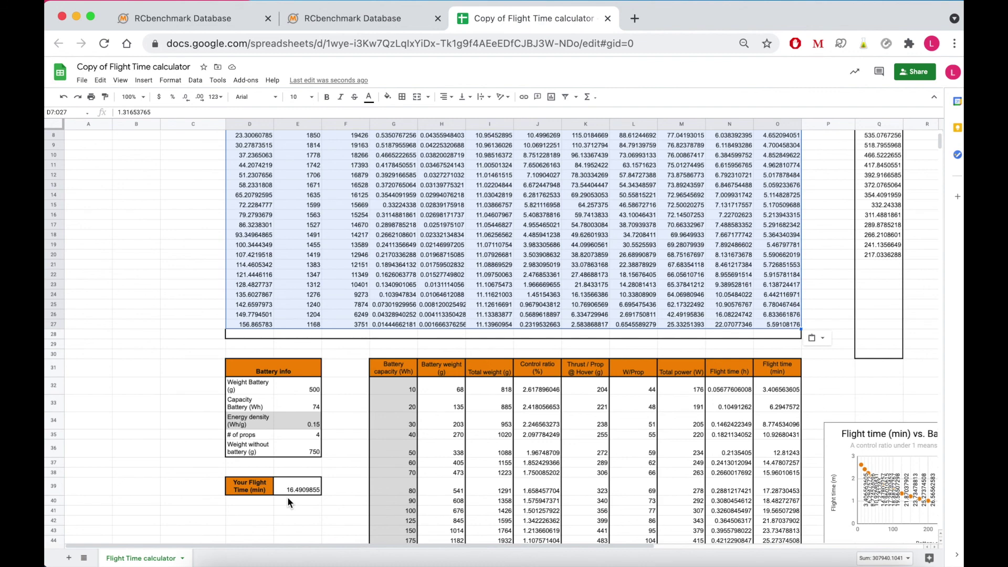
{"action": "left_click", "coordinate": [191, 354]}
{"action": "scroll", "coordinate": [191, 357], "scroll_direction": "up", "scroll_amount": 3}
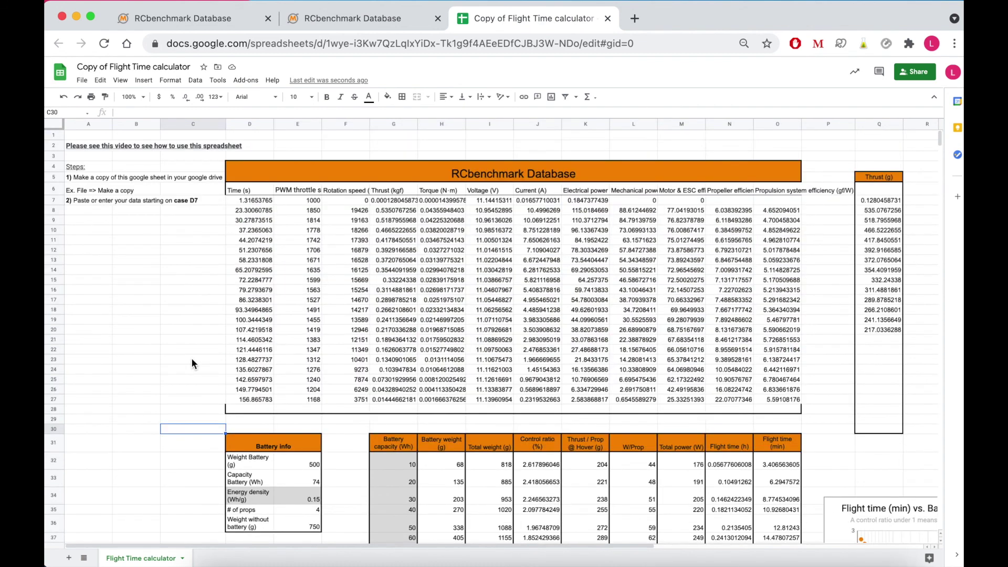